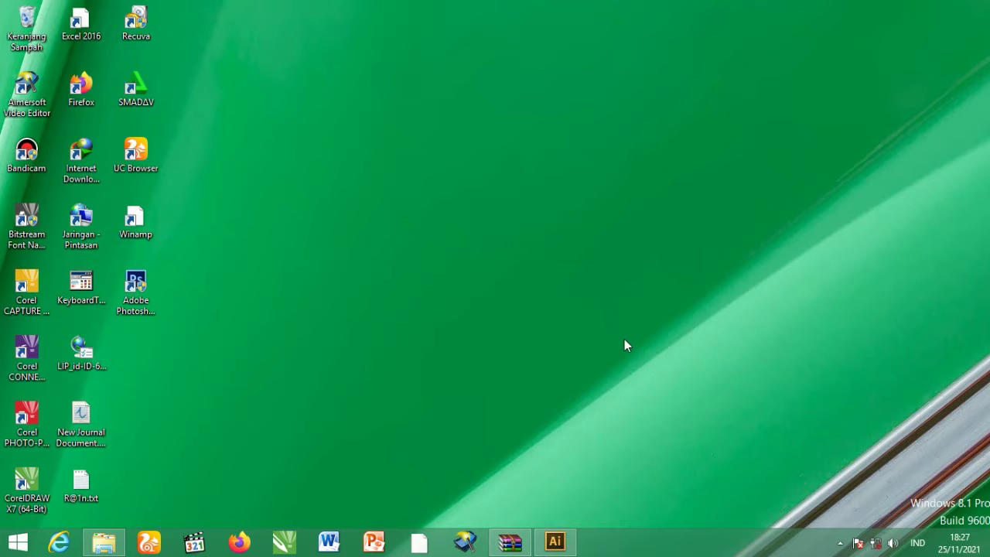
- Restore the Untitled-1 document window from the taskbar
{"action": "left_click", "coordinate": [557, 542]}
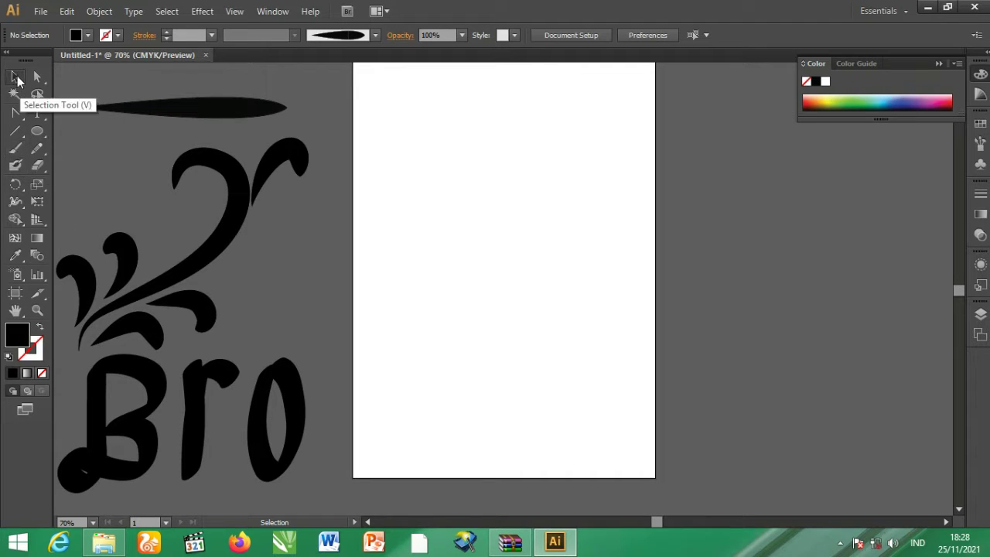
- Draw a long thin ellipse and convert both end anchors into sharp points
{"action": "left_click", "coordinate": [37, 128]}
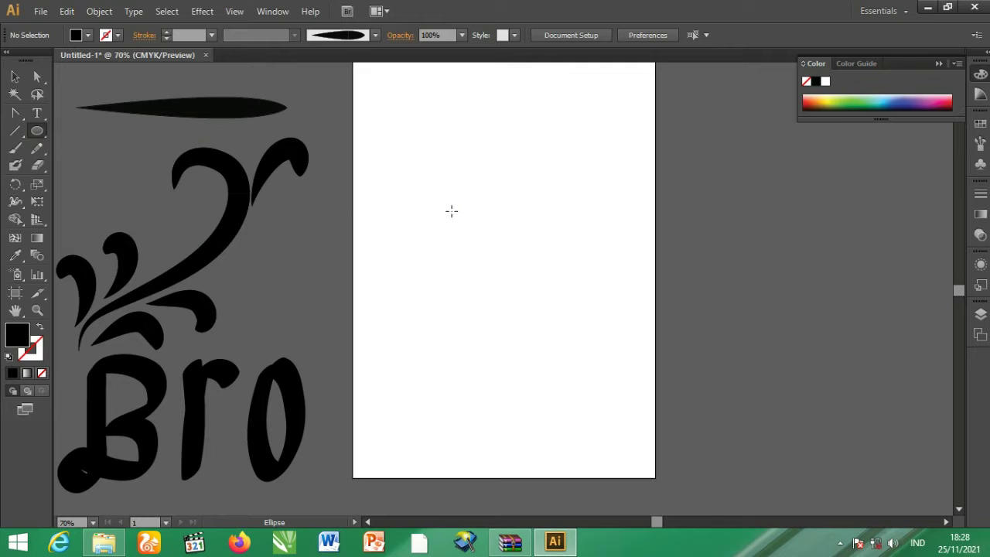
{"action": "left_click_drag", "start_coordinate": [434, 211], "coordinate": [646, 222]}
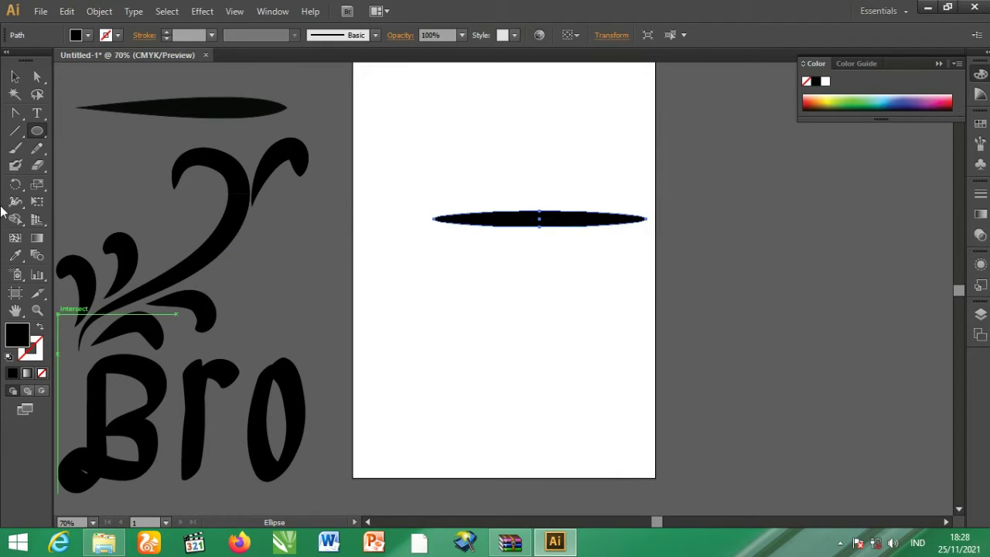
{"action": "left_click", "coordinate": [15, 77]}
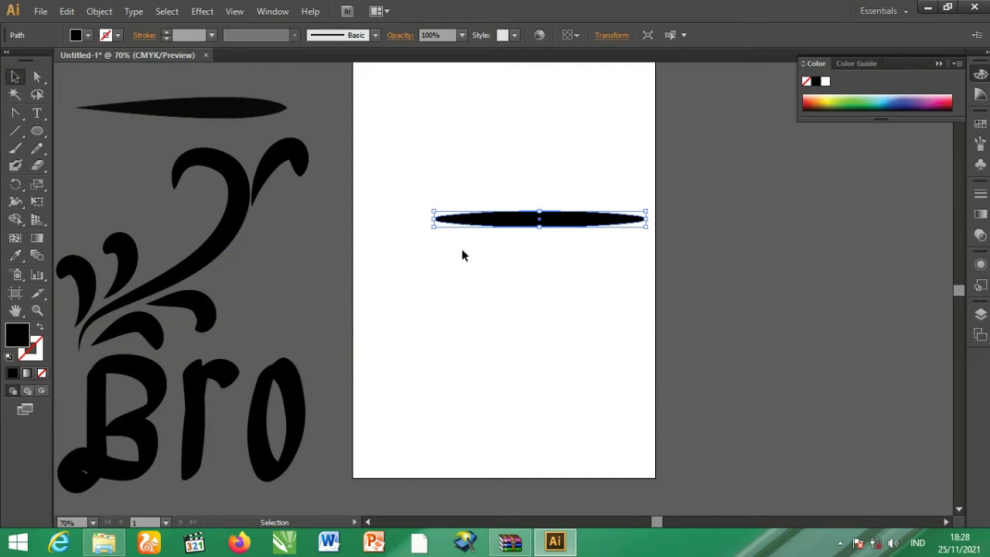
{"action": "left_click", "coordinate": [11, 115]}
{"action": "left_click_drag", "start_coordinate": [11, 115], "coordinate": [88, 165]}
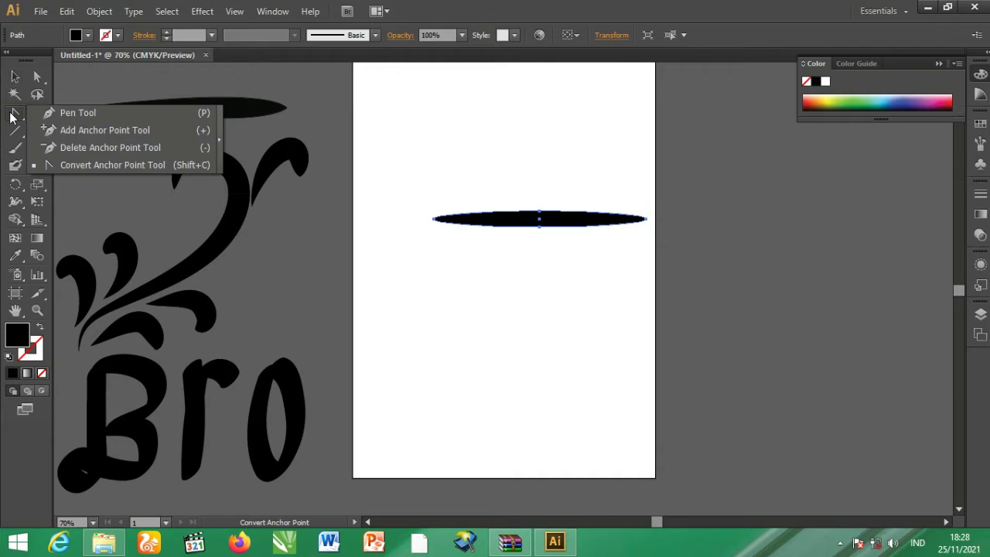
{"action": "left_click", "coordinate": [88, 164]}
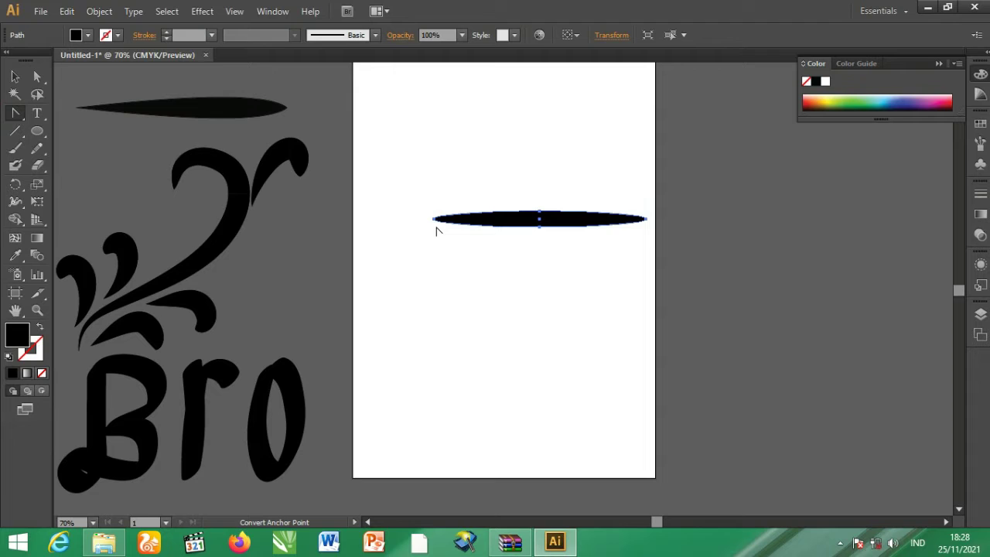
{"action": "left_click", "coordinate": [432, 219]}
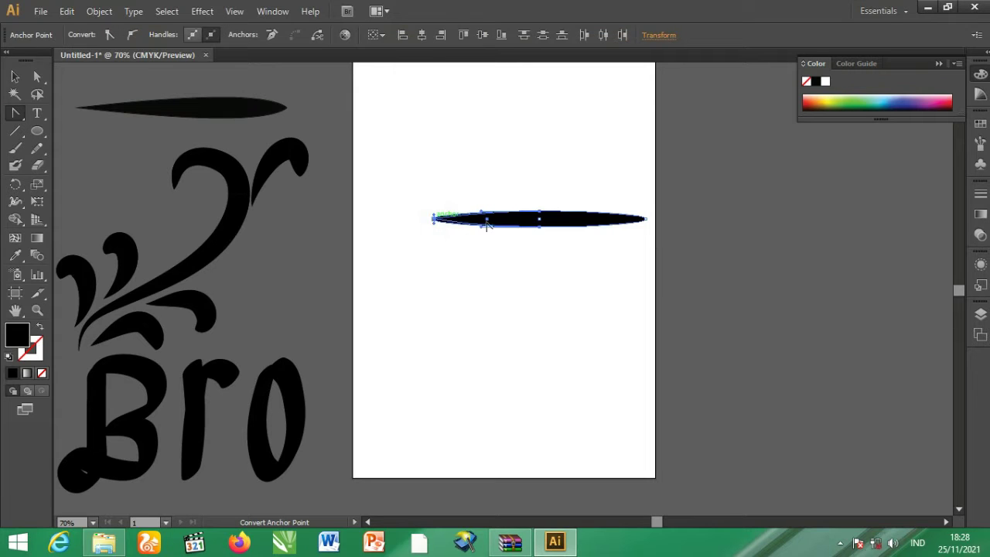
{"action": "left_click", "coordinate": [646, 219]}
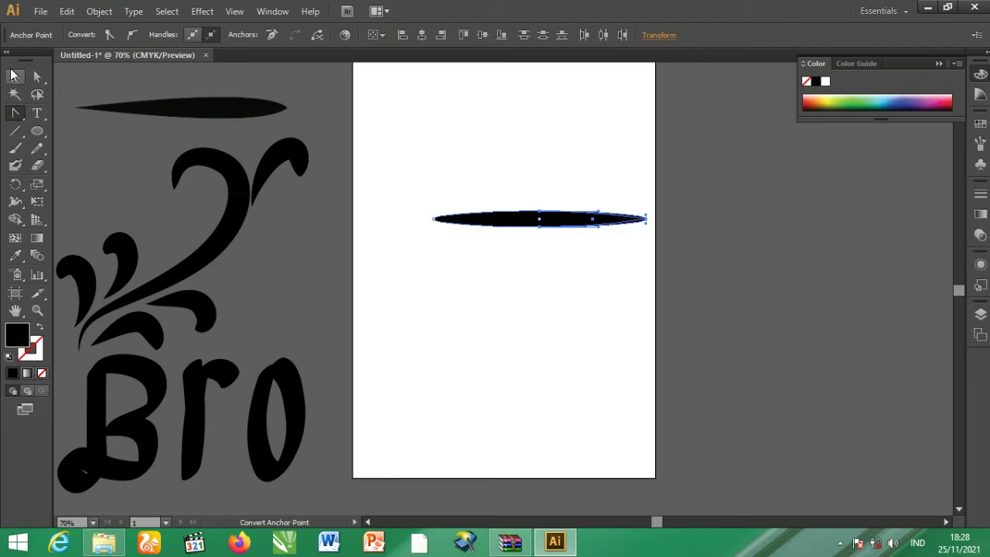
- Alt-drag a copy of the pointed stroke lower on the page and delete the original
{"action": "left_click", "coordinate": [15, 76]}
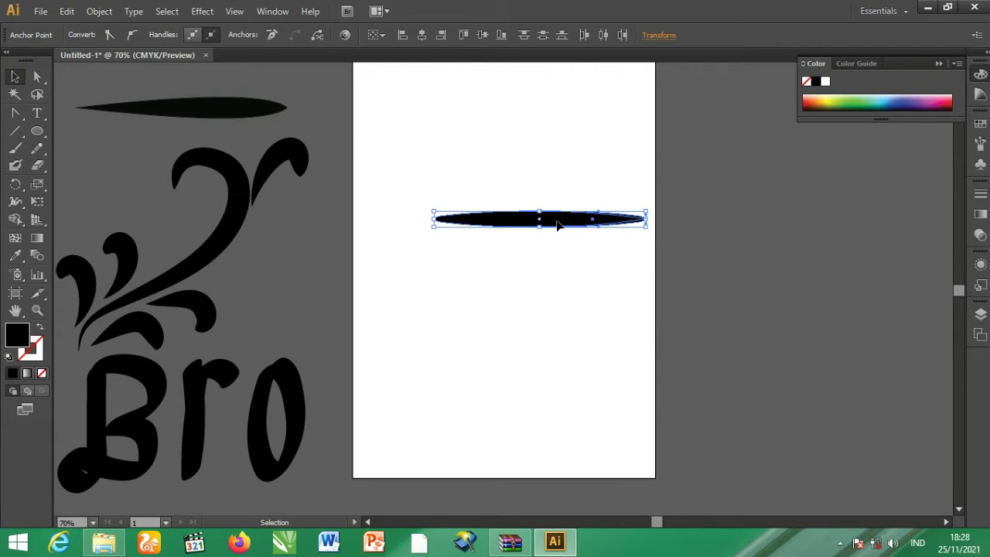
{"action": "left_click_drag", "start_coordinate": [581, 218], "coordinate": [546, 320]}
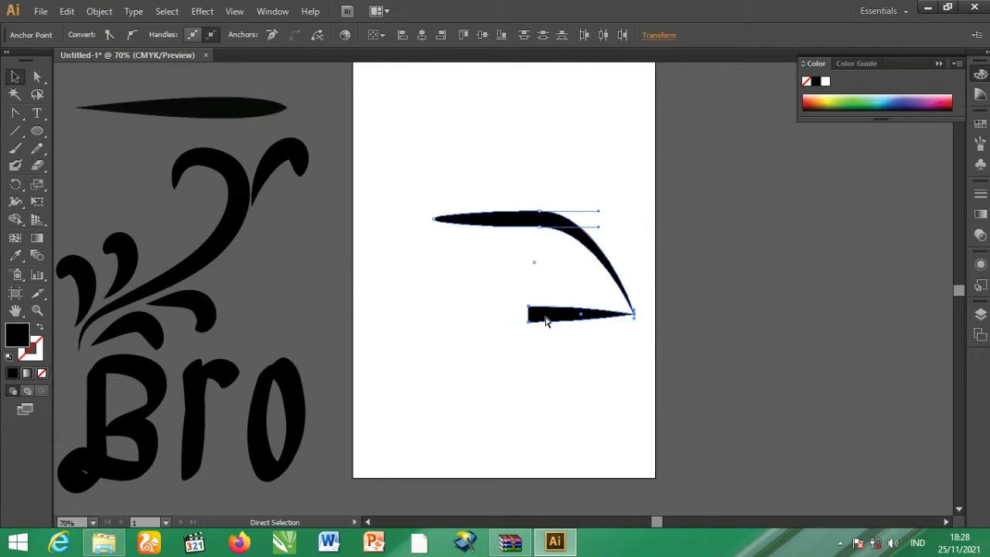
{"action": "key", "text": "ctrl+z"}
{"action": "left_click", "coordinate": [515, 220]}
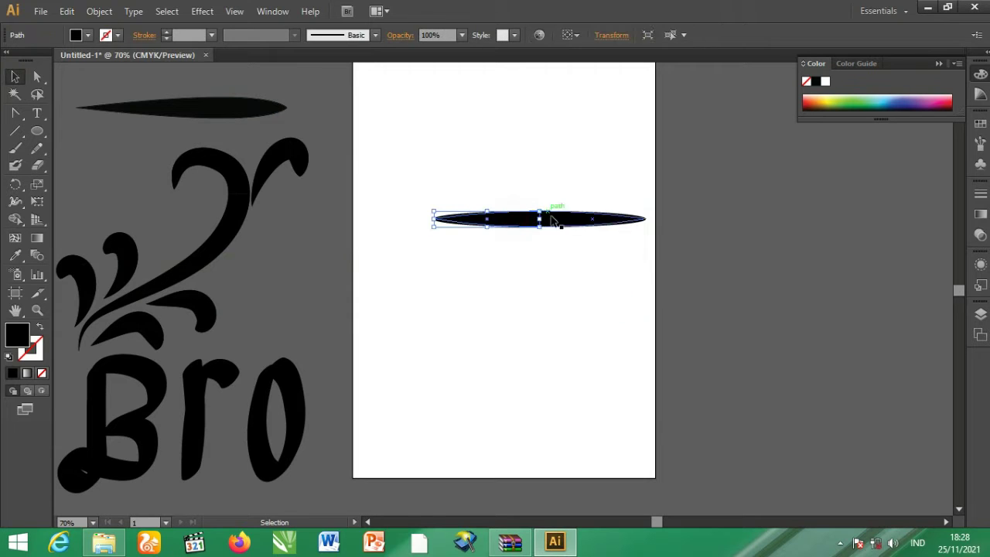
{"action": "left_click_drag", "start_coordinate": [553, 221], "coordinate": [552, 298]}
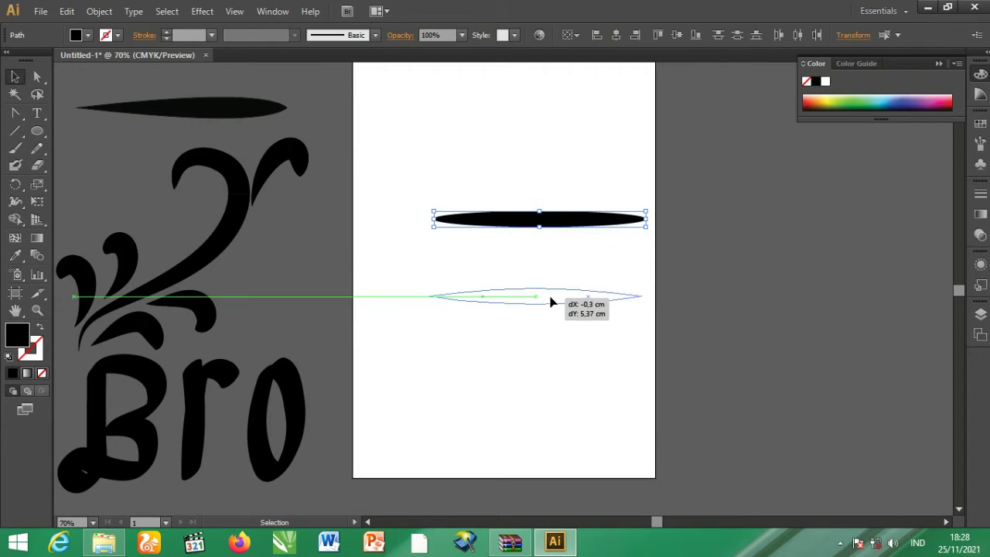
{"action": "left_click_drag", "start_coordinate": [708, 253], "coordinate": [410, 170]}
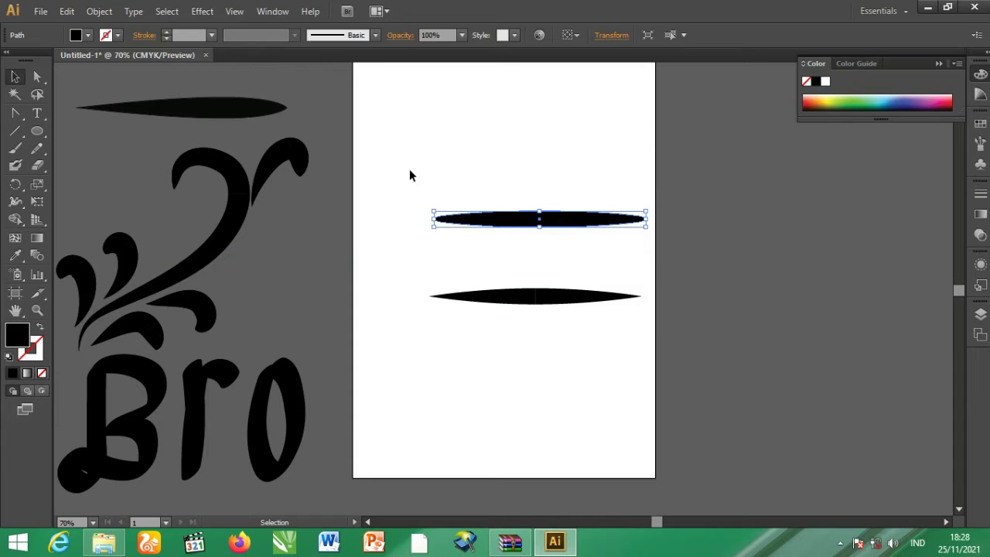
{"action": "key", "text": "Delete"}
- Drag the stroke's lower segment with Direct Selection into a one-sided taper
{"action": "left_click", "coordinate": [589, 385]}
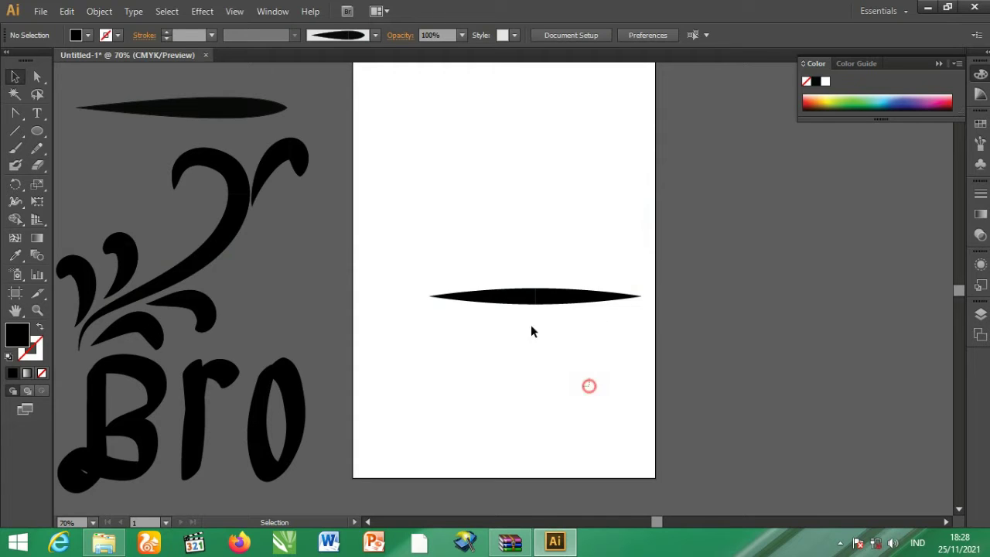
{"action": "left_click_drag", "start_coordinate": [530, 331], "coordinate": [480, 256]}
{"action": "left_click", "coordinate": [39, 80]}
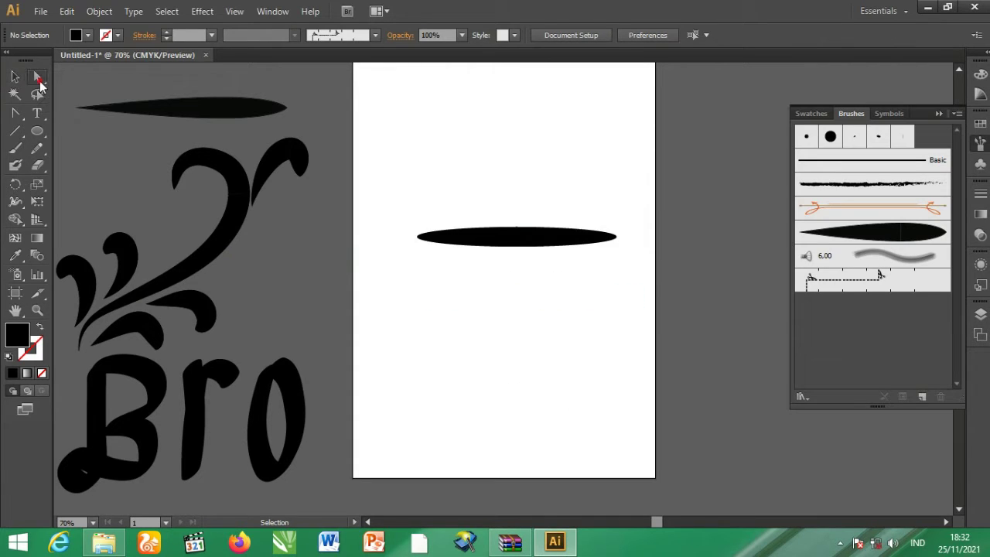
{"action": "left_click_drag", "start_coordinate": [557, 283], "coordinate": [487, 181]}
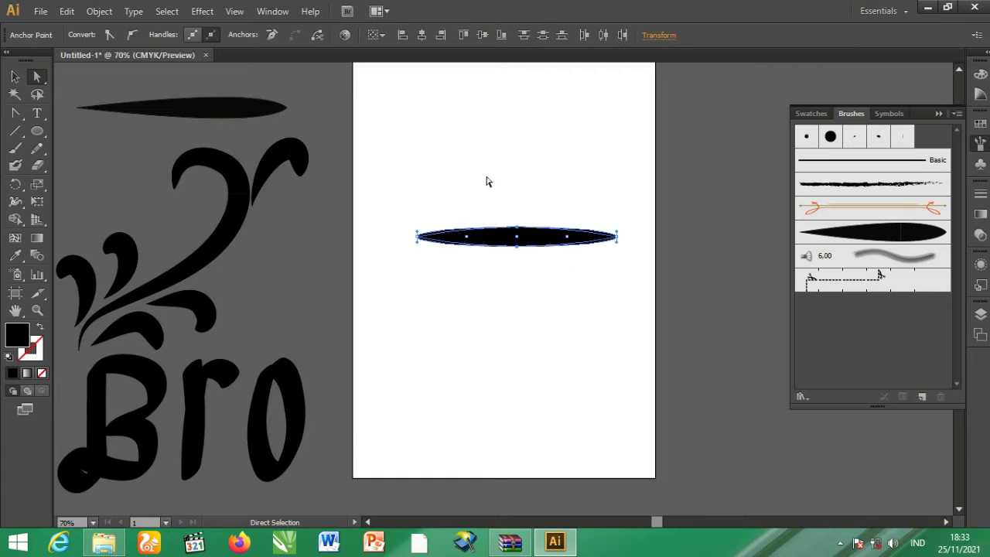
{"action": "left_click_drag", "start_coordinate": [518, 250], "coordinate": [544, 246]}
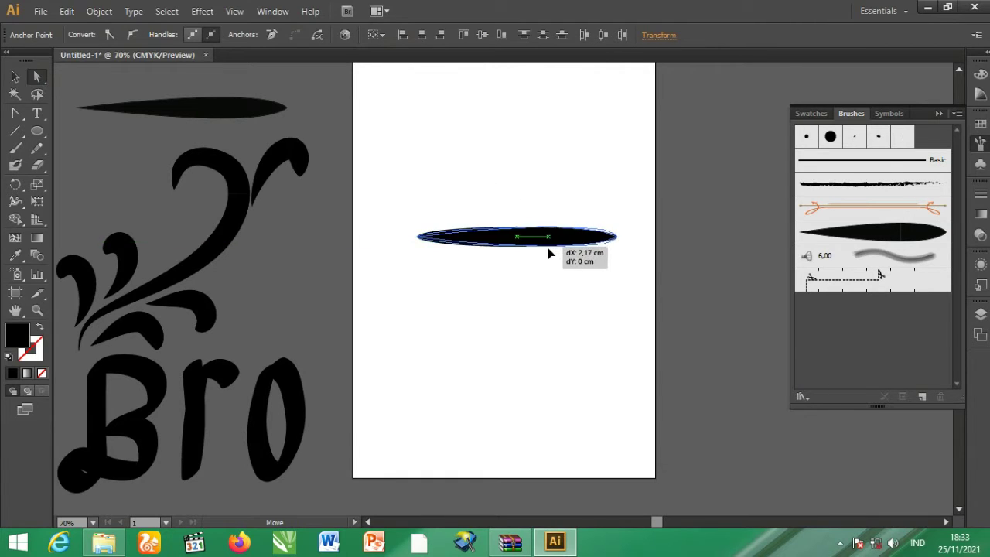
{"action": "left_click_drag", "start_coordinate": [543, 246], "coordinate": [559, 325]}
- Select only the tapered stroke and drag it into the Brushes panel
{"action": "left_click", "coordinate": [15, 76]}
{"action": "left_click", "coordinate": [610, 286]}
{"action": "left_click_drag", "start_coordinate": [654, 287], "coordinate": [221, 381]}
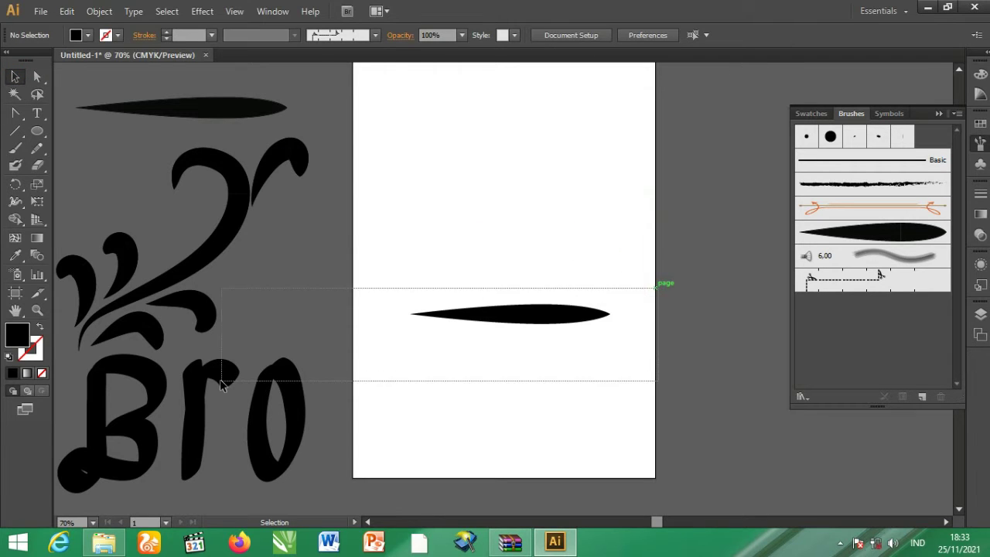
{"action": "left_click", "coordinate": [651, 338]}
{"action": "left_click_drag", "start_coordinate": [616, 253], "coordinate": [376, 341]}
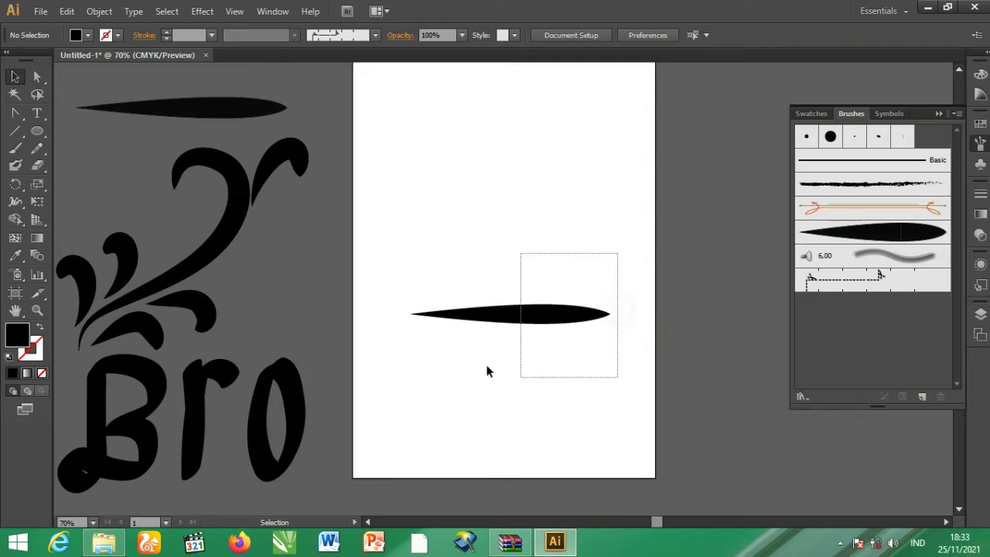
{"action": "left_click_drag", "start_coordinate": [518, 315], "coordinate": [812, 283]}
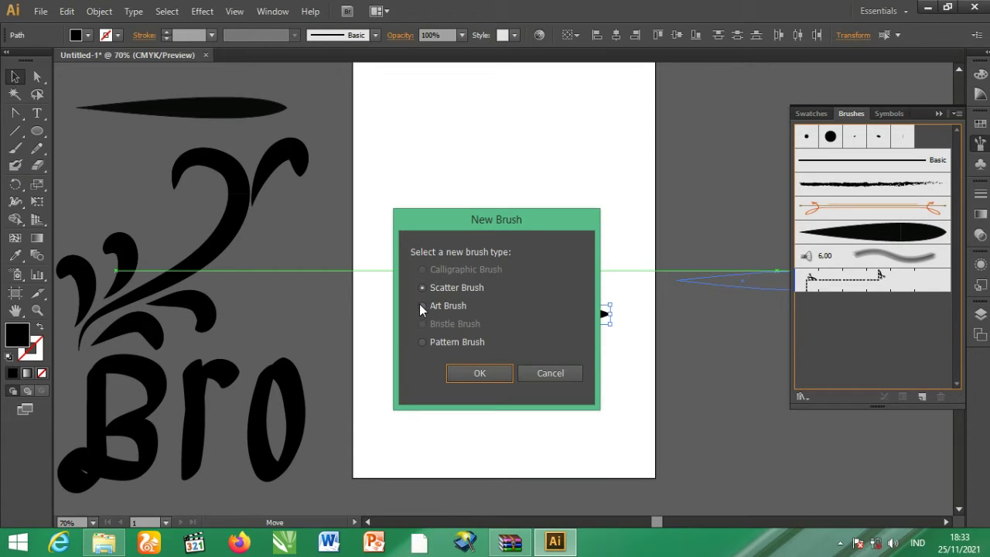
- Make the shape an Art Brush with Tints colorization, saved as Art Brush 2
{"action": "left_click", "coordinate": [421, 306]}
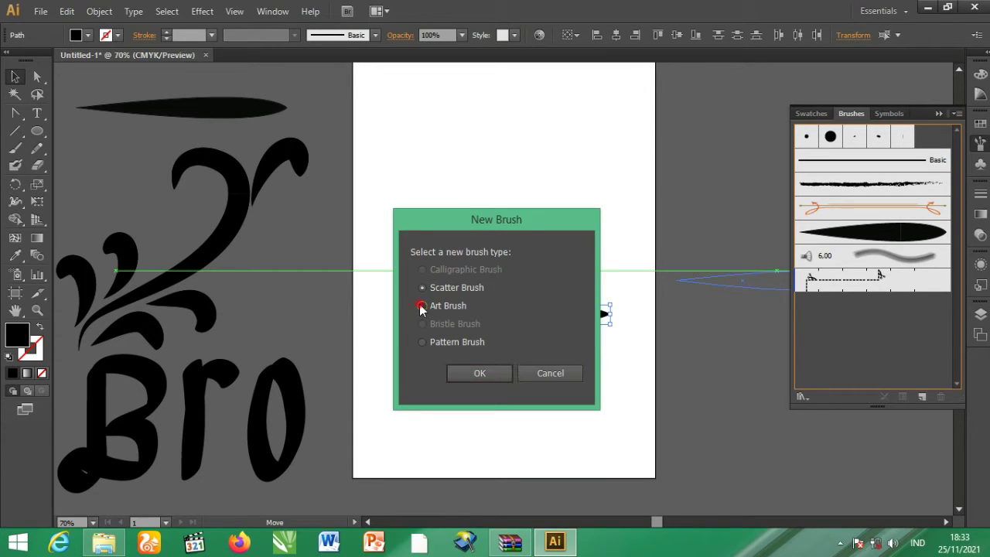
{"action": "left_click", "coordinate": [475, 374]}
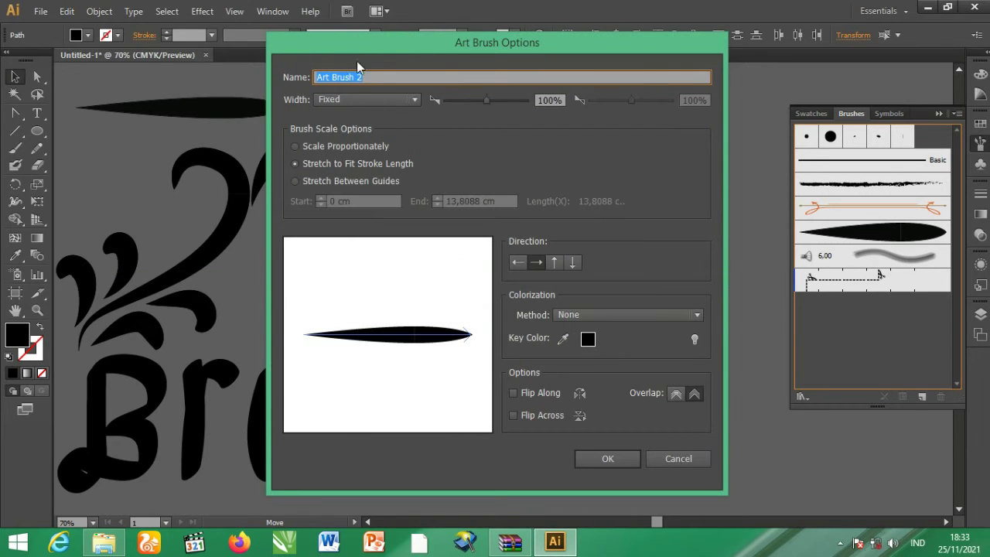
{"action": "left_click", "coordinate": [606, 316]}
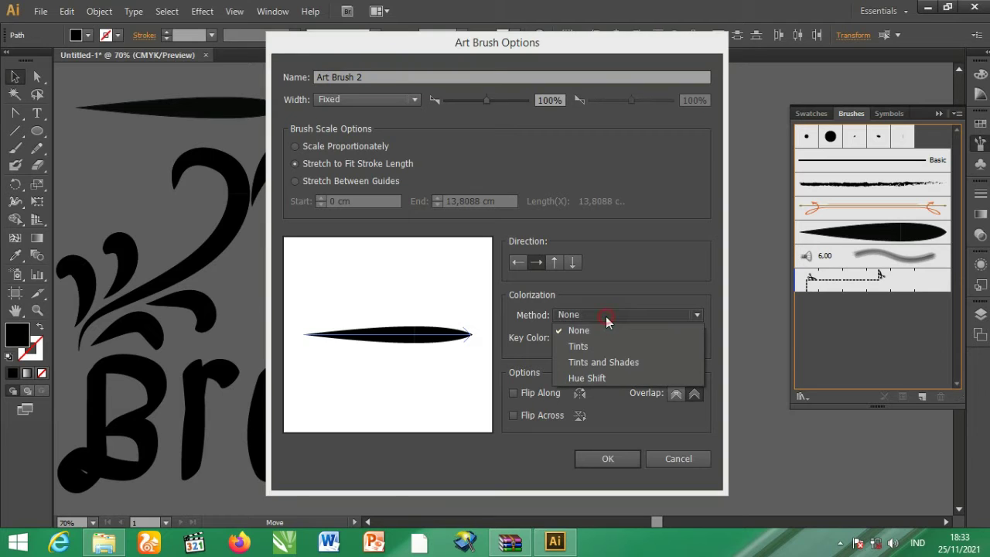
{"action": "left_click", "coordinate": [597, 342]}
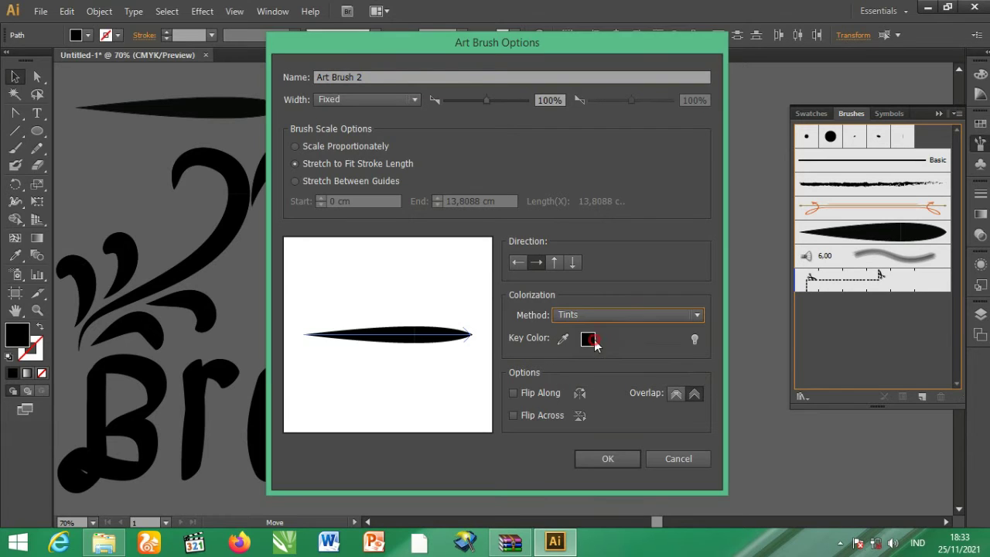
{"action": "left_click", "coordinate": [617, 459]}
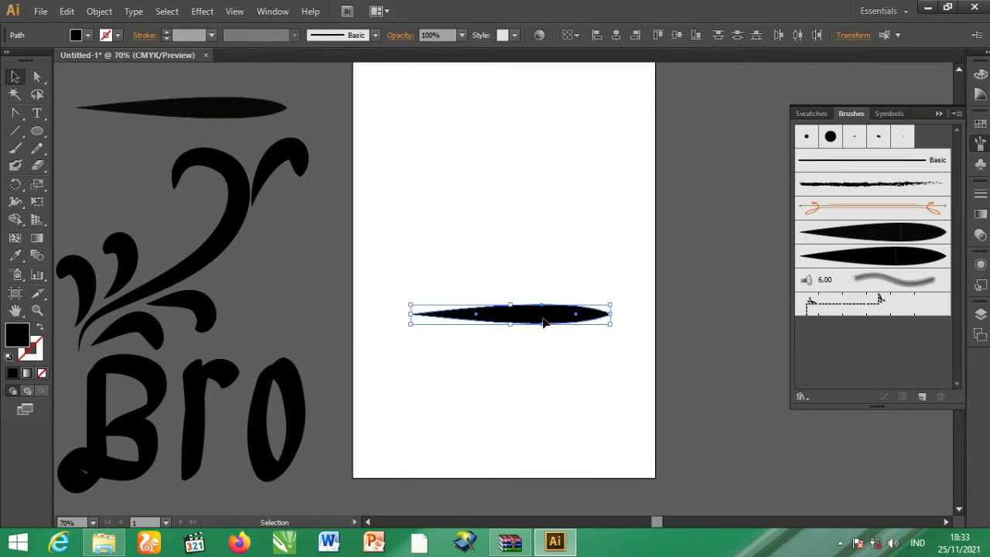
- Move the brush source shape off the page and paint the main curving swirl stroke
{"action": "left_click_drag", "start_coordinate": [588, 312], "coordinate": [816, 93]}
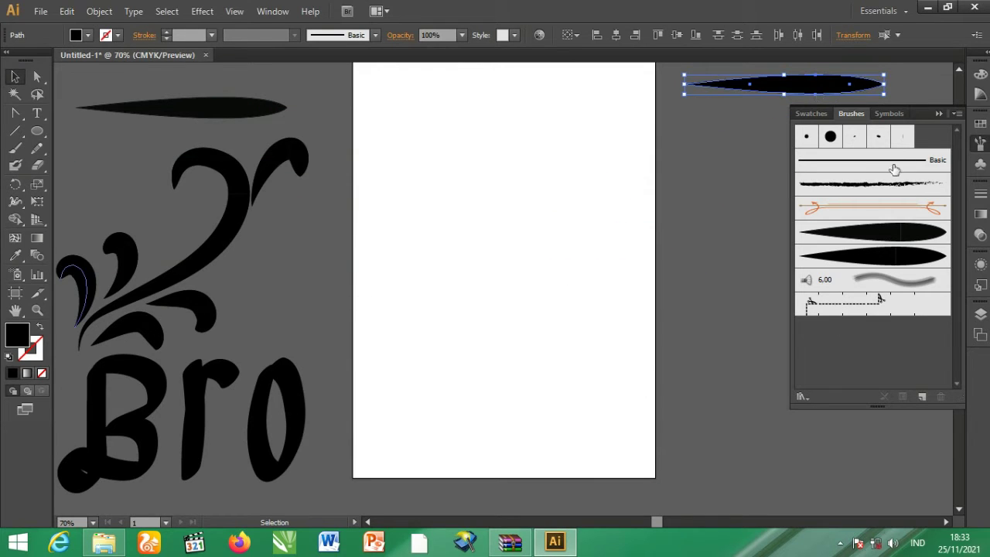
{"action": "left_click", "coordinate": [938, 114]}
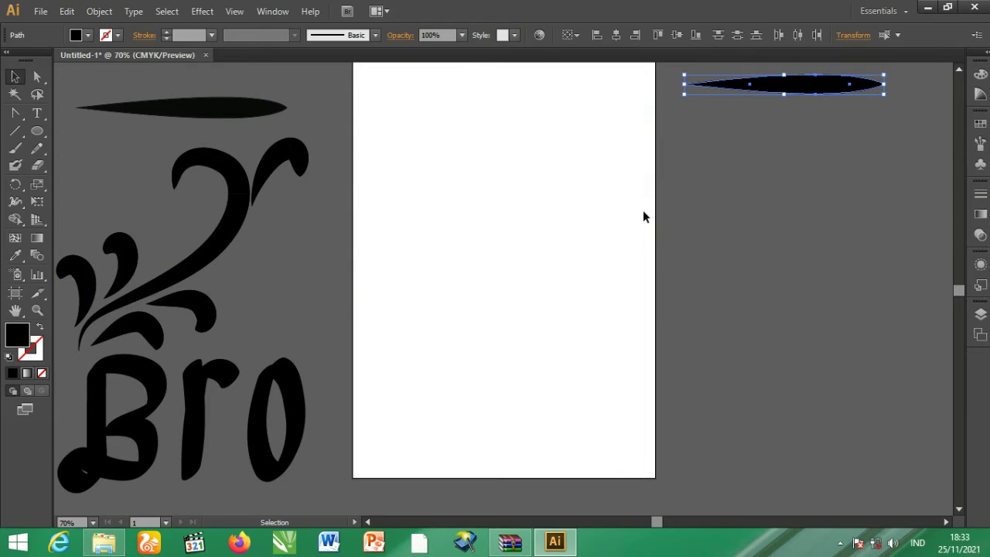
{"action": "left_click", "coordinate": [17, 149]}
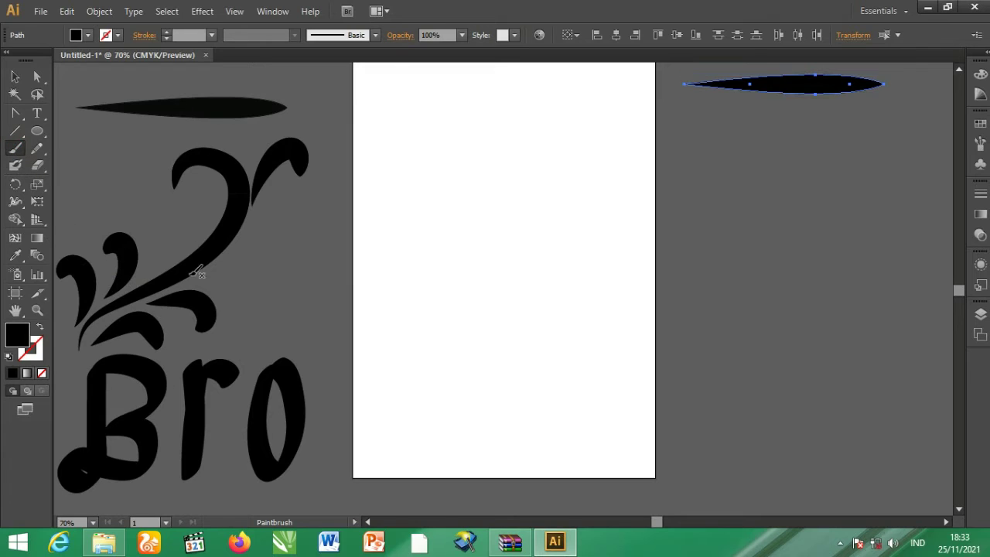
{"action": "mouse_move", "coordinate": [389, 292]}
{"action": "left_mouse_down"}
{"action": "mouse_move", "coordinate": [501, 219]}
{"action": "mouse_move", "coordinate": [509, 146]}
{"action": "mouse_move", "coordinate": [471, 144]}
{"action": "left_mouse_up"}
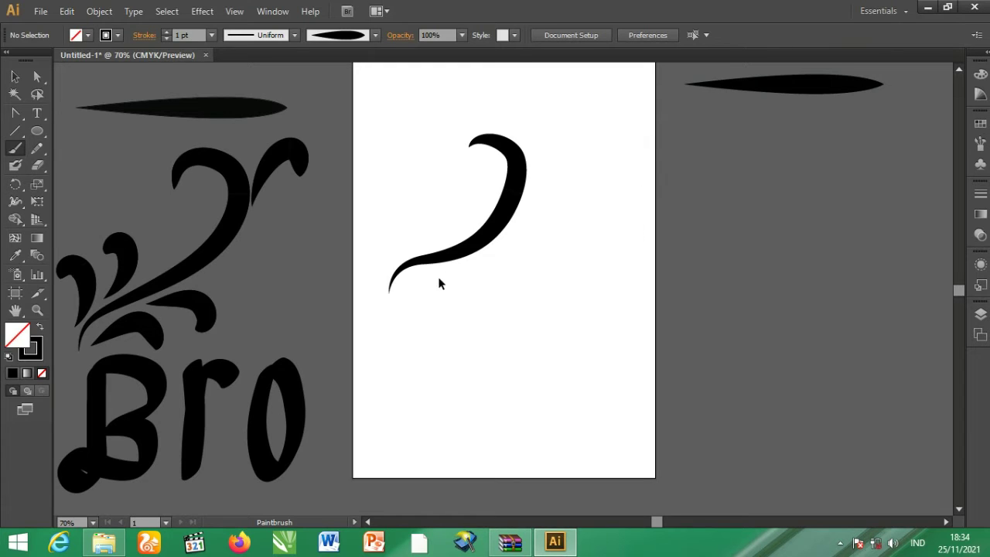
{"action": "key", "text": "ctrl+z"}
{"action": "mouse_move", "coordinate": [404, 290]}
{"action": "left_mouse_down"}
{"action": "mouse_move", "coordinate": [494, 228]}
{"action": "mouse_move", "coordinate": [530, 144]}
{"action": "mouse_move", "coordinate": [465, 133]}
{"action": "mouse_move", "coordinate": [463, 143]}
{"action": "left_mouse_up"}
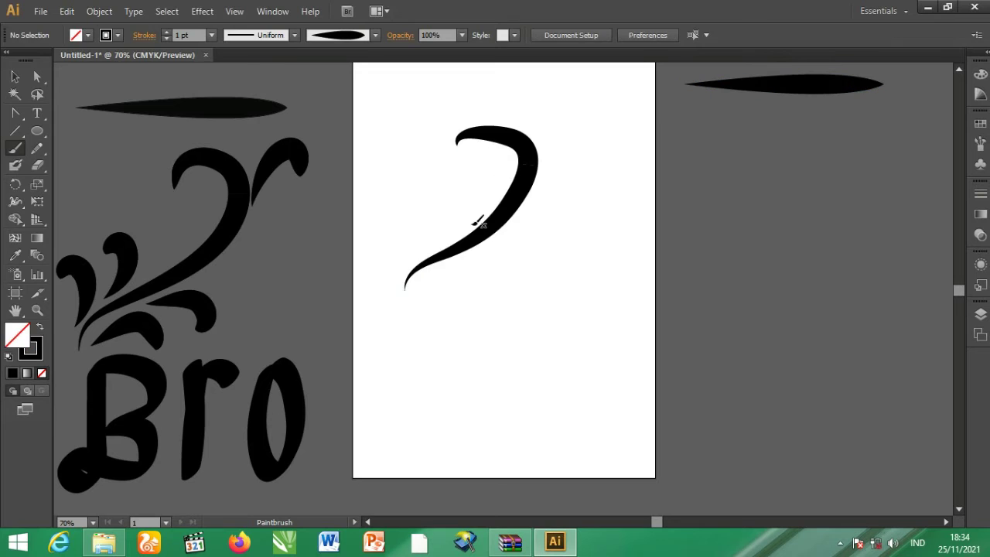
{"action": "key", "text": "ctrl+z"}
{"action": "mouse_move", "coordinate": [397, 283]}
{"action": "left_mouse_down"}
{"action": "mouse_move", "coordinate": [519, 162]}
{"action": "mouse_move", "coordinate": [469, 144]}
{"action": "left_mouse_up"}
{"action": "key", "text": "ctrl+z"}
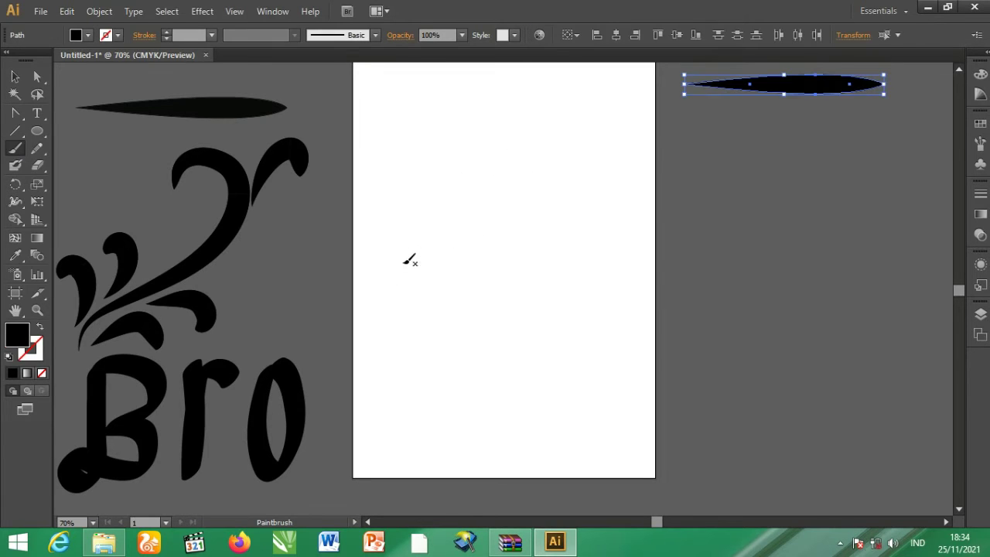
{"action": "mouse_move", "coordinate": [400, 279]}
{"action": "left_mouse_down"}
{"action": "mouse_move", "coordinate": [477, 224]}
{"action": "mouse_move", "coordinate": [523, 162]}
{"action": "mouse_move", "coordinate": [503, 143]}
{"action": "mouse_move", "coordinate": [461, 159]}
{"action": "left_mouse_up"}
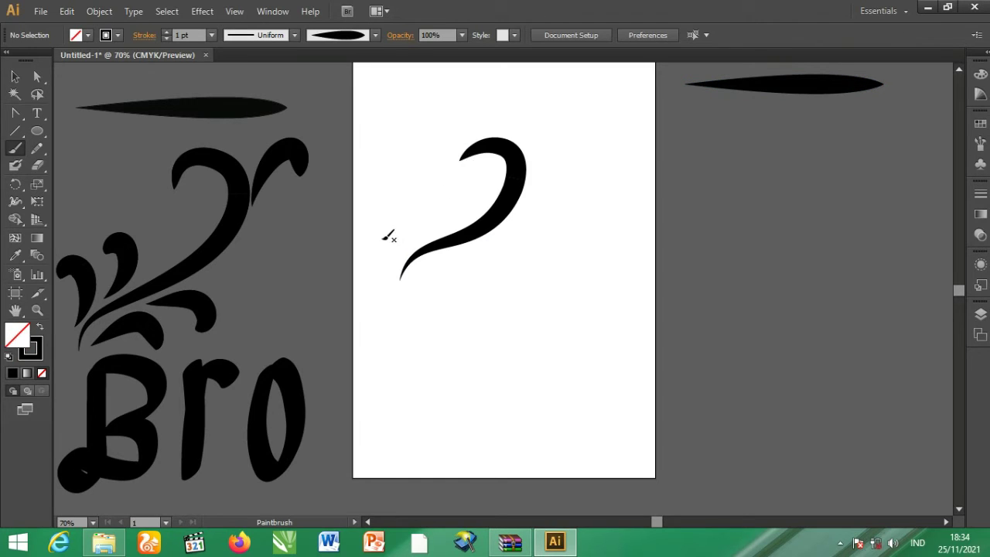
- Paint leaf-shaped flourishes around the curl's base and right side, undoing bad strokes
{"action": "left_click", "coordinate": [396, 264]}
{"action": "mouse_move", "coordinate": [397, 265]}
{"action": "left_mouse_down"}
{"action": "mouse_move", "coordinate": [410, 221]}
{"action": "mouse_move", "coordinate": [385, 223]}
{"action": "mouse_move", "coordinate": [420, 235]}
{"action": "mouse_move", "coordinate": [440, 194]}
{"action": "left_mouse_up"}
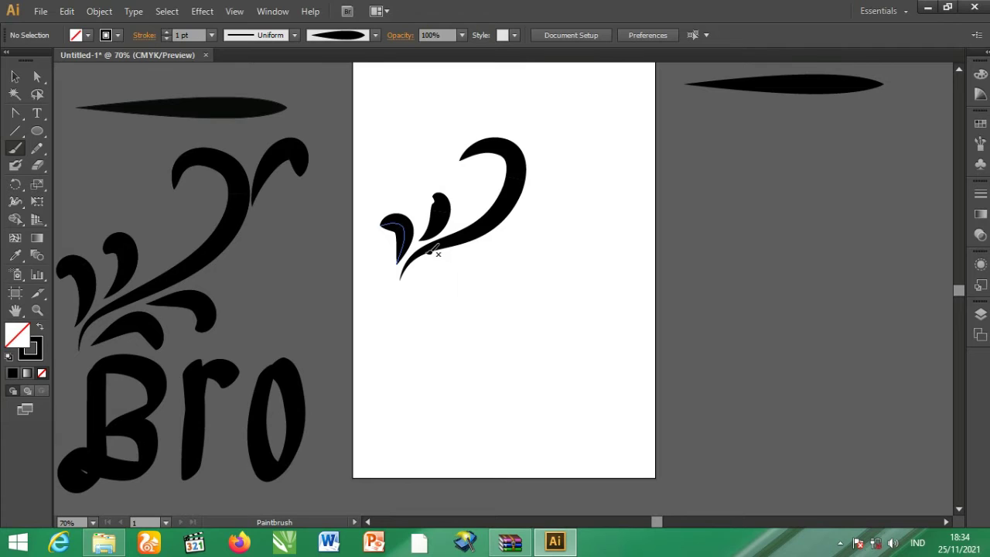
{"action": "key", "text": "v"}
{"action": "key", "text": "ctrl+z"}
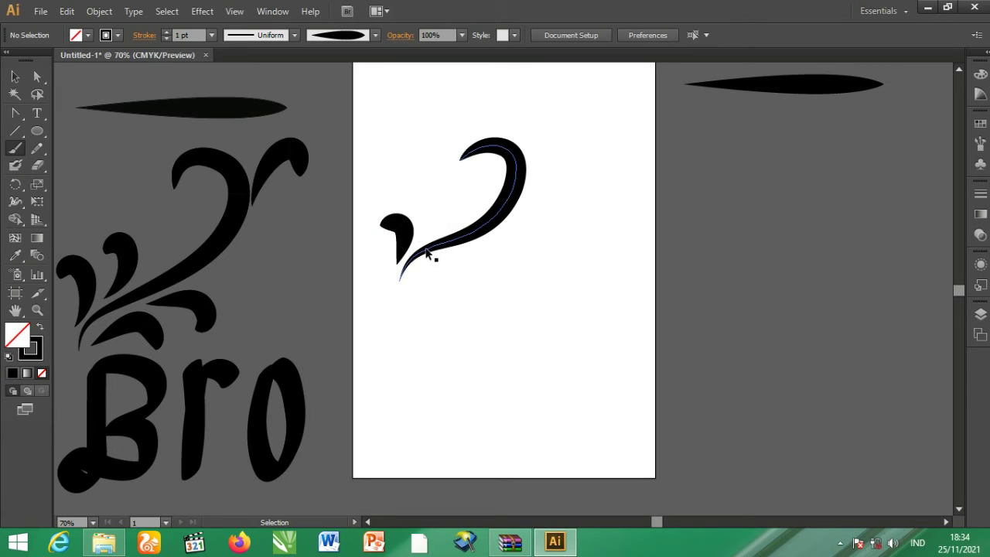
{"action": "key", "text": "b"}
{"action": "left_click_drag", "start_coordinate": [430, 236], "coordinate": [444, 222]}
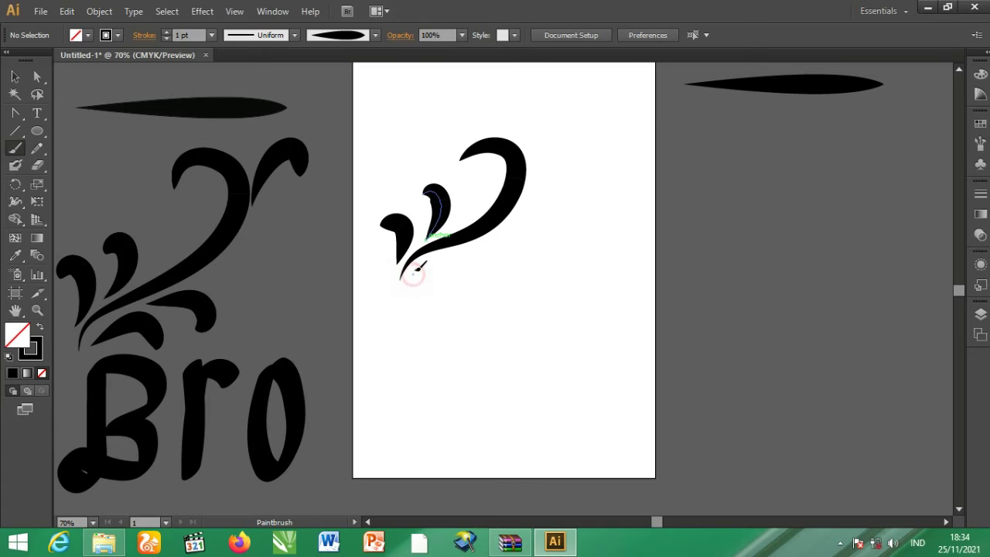
{"action": "left_click_drag", "start_coordinate": [412, 273], "coordinate": [460, 253]}
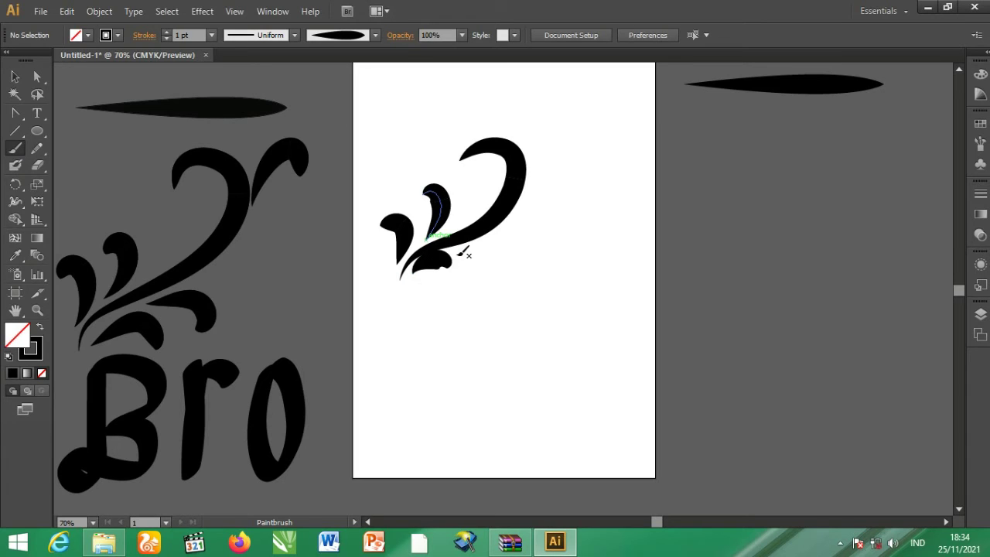
{"action": "key", "text": "ctrl+z"}
{"action": "left_click_drag", "start_coordinate": [409, 279], "coordinate": [457, 257]}
{"action": "key", "text": "ctrl+z"}
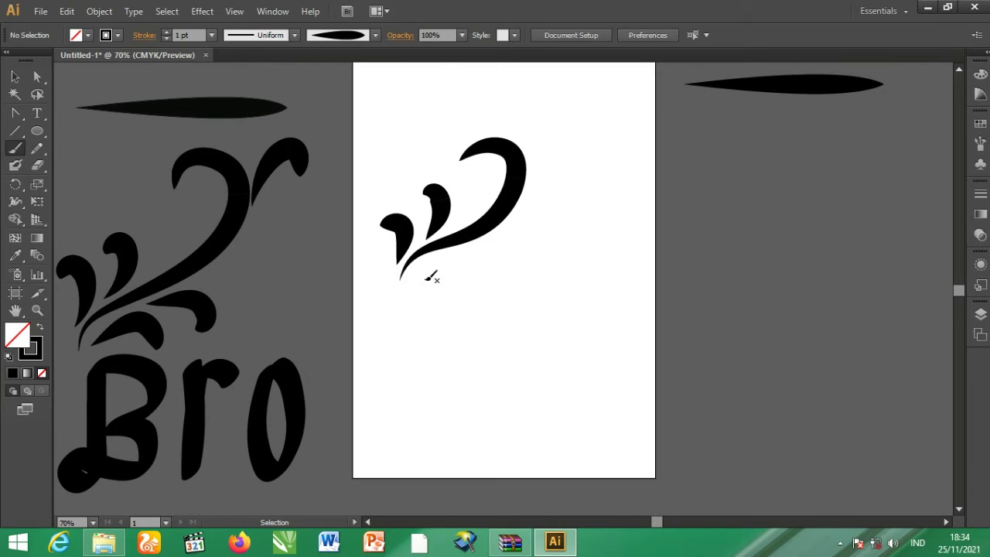
{"action": "left_click_drag", "start_coordinate": [406, 278], "coordinate": [523, 240]}
{"action": "left_click_drag", "start_coordinate": [529, 184], "coordinate": [568, 158]}
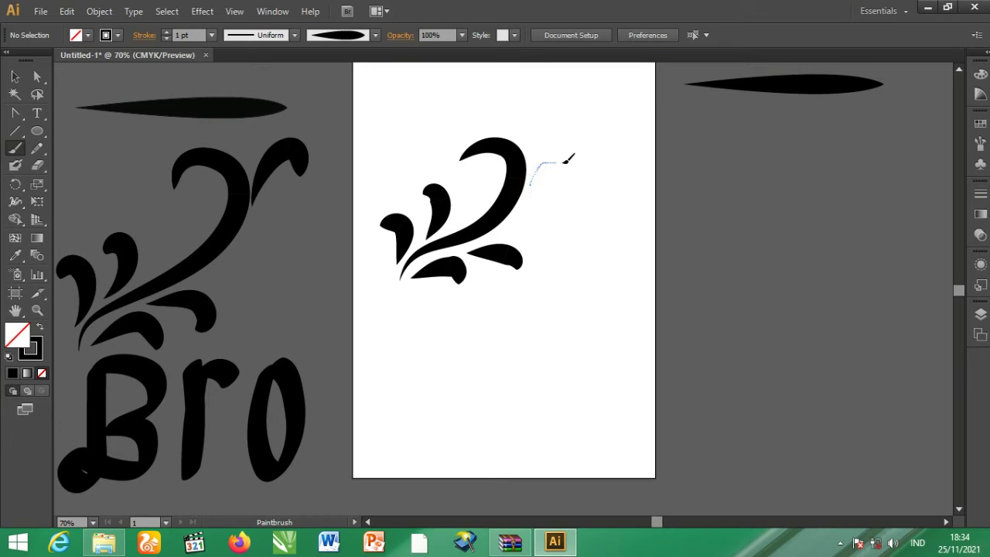
{"action": "left_click", "coordinate": [15, 76]}
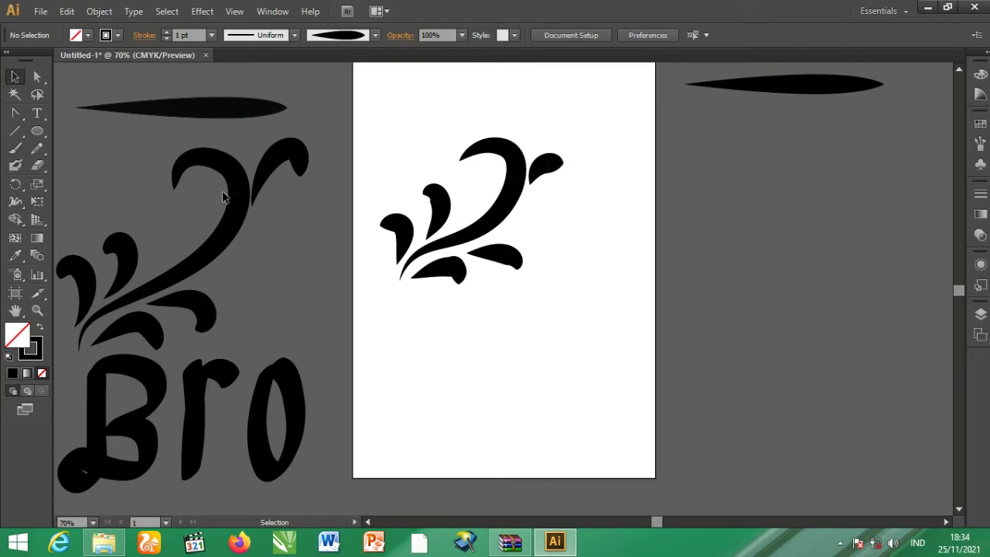
- Marquee-select the whole swirl ornament and drag it onto the right pasteboard
{"action": "left_click_drag", "start_coordinate": [605, 128], "coordinate": [361, 341]}
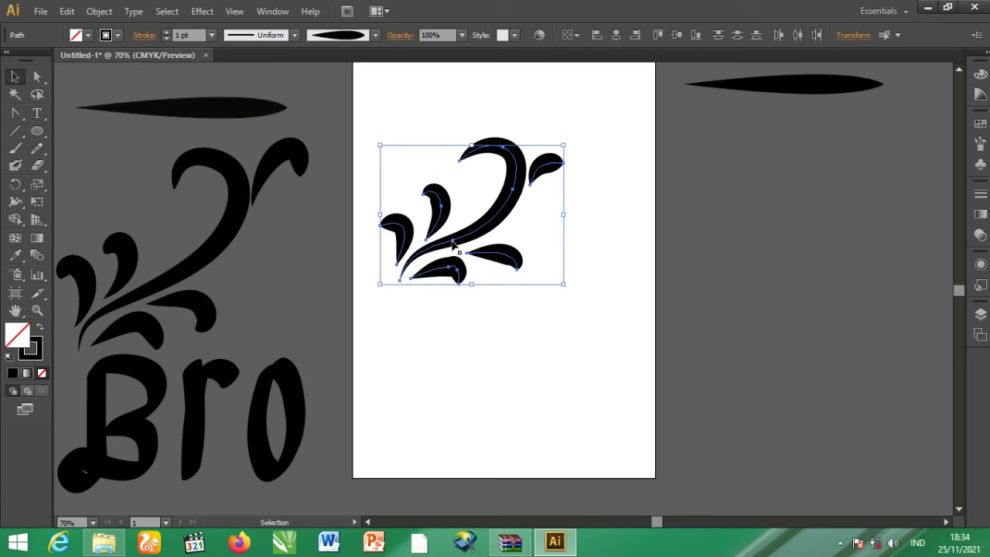
{"action": "left_click_drag", "start_coordinate": [444, 240], "coordinate": [811, 299]}
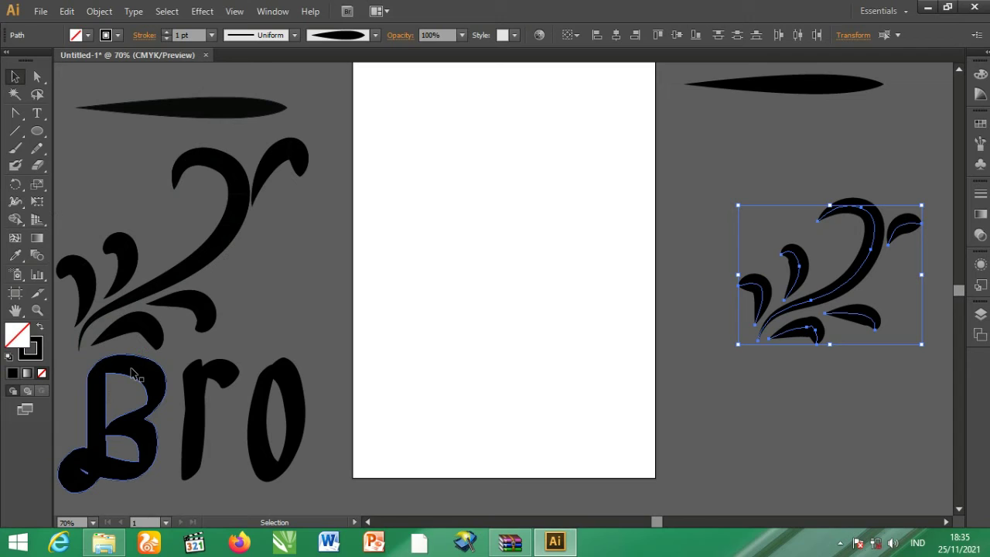
- Pick up the sample B's black fill with fill active, and choose the Blob Brush
{"action": "left_click", "coordinate": [188, 276]}
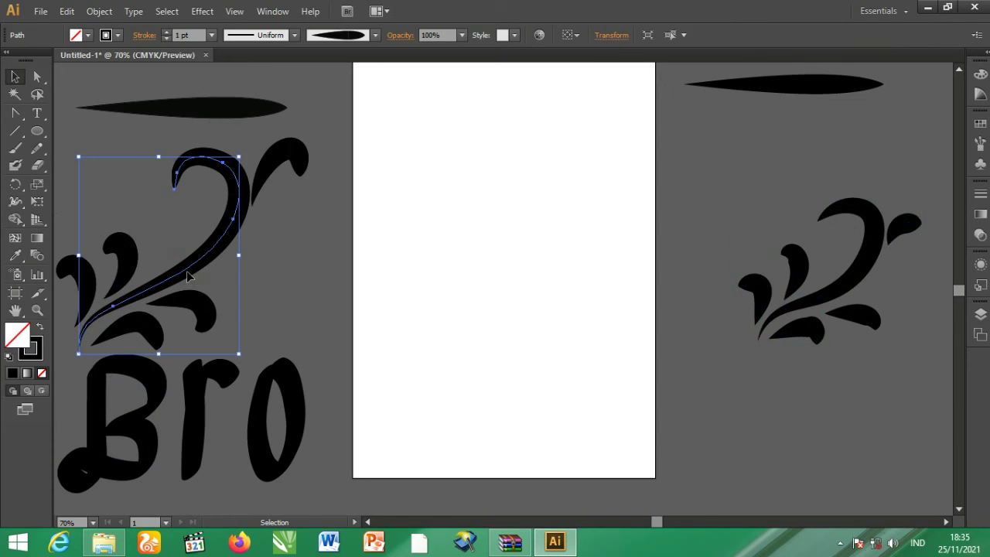
{"action": "left_click", "coordinate": [38, 351]}
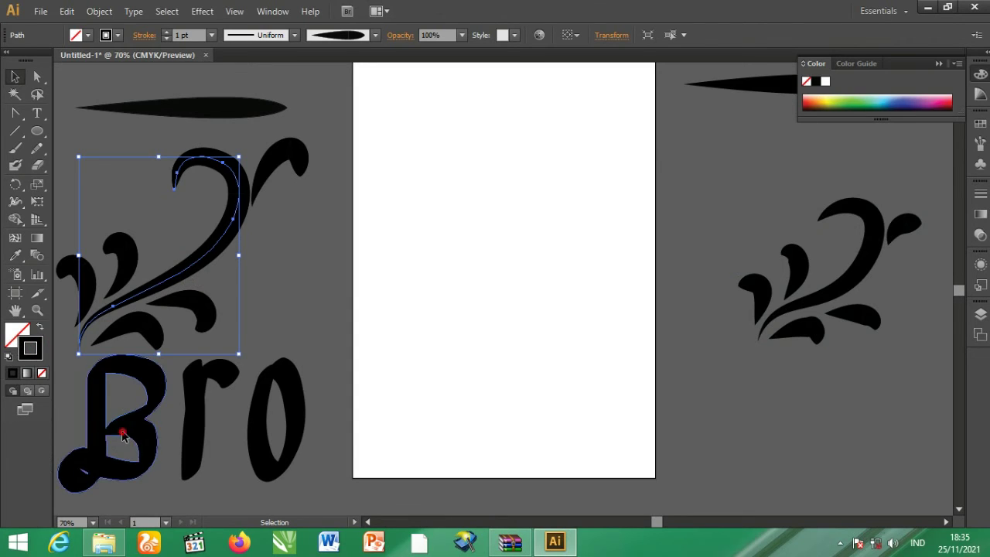
{"action": "left_click", "coordinate": [121, 422]}
{"action": "left_click", "coordinate": [21, 333]}
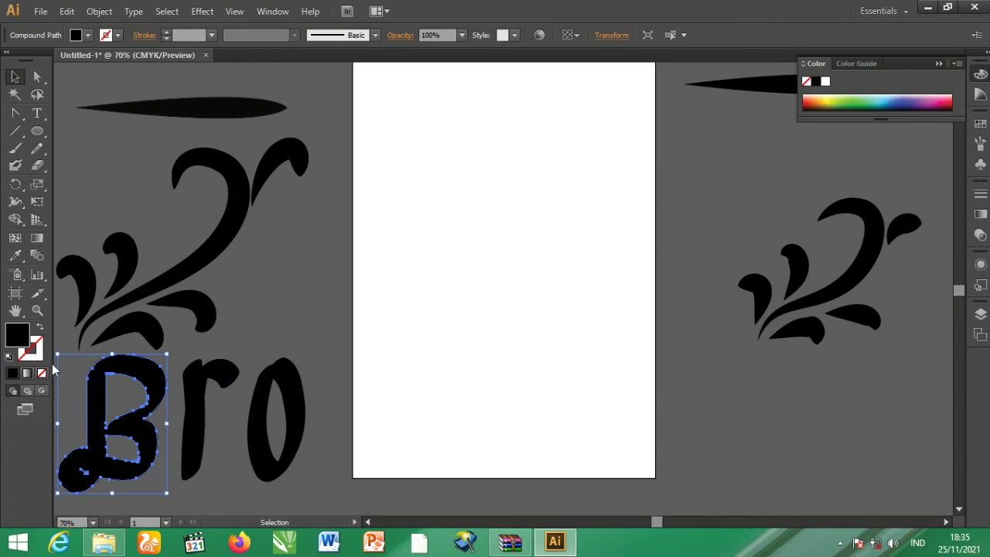
{"action": "left_click", "coordinate": [15, 165]}
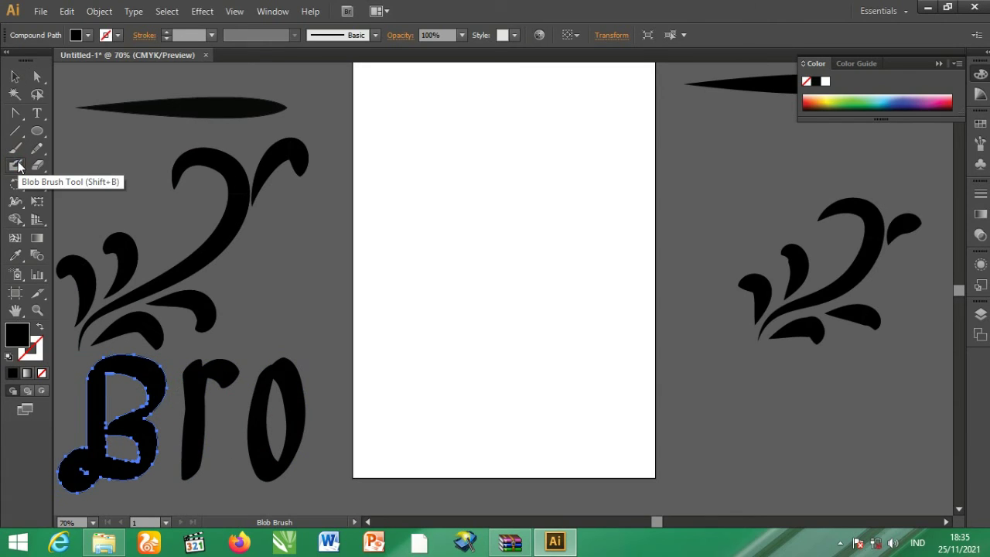
- Paint the letters B, r and o in thick black blob-brush strokes across the artboard
{"action": "left_click", "coordinate": [417, 163]}
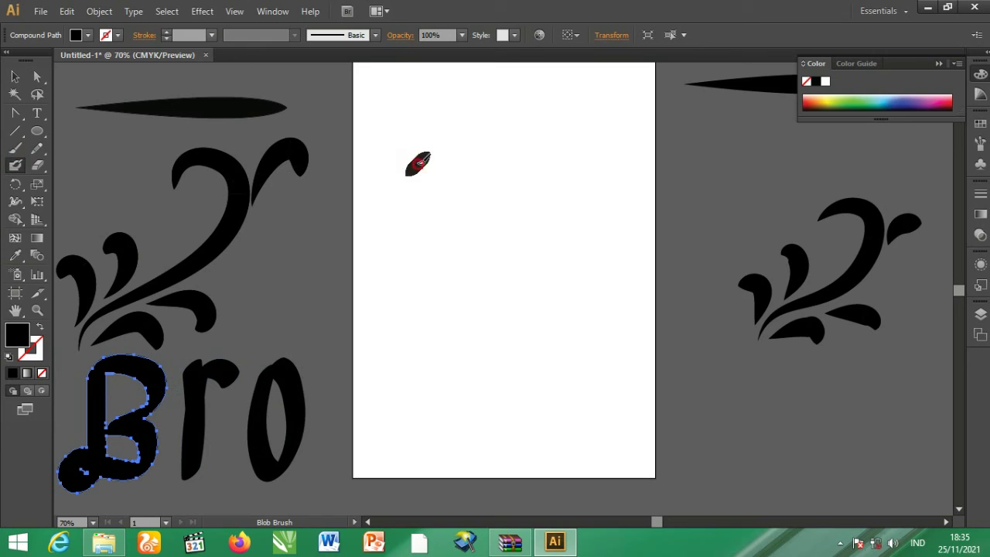
{"action": "mouse_move", "coordinate": [417, 163]}
{"action": "left_mouse_down"}
{"action": "mouse_move", "coordinate": [399, 351]}
{"action": "mouse_move", "coordinate": [381, 310]}
{"action": "mouse_move", "coordinate": [440, 321]}
{"action": "mouse_move", "coordinate": [495, 303]}
{"action": "mouse_move", "coordinate": [499, 244]}
{"action": "mouse_move", "coordinate": [437, 232]}
{"action": "mouse_move", "coordinate": [495, 205]}
{"action": "mouse_move", "coordinate": [473, 151]}
{"action": "mouse_move", "coordinate": [424, 144]}
{"action": "left_mouse_up"}
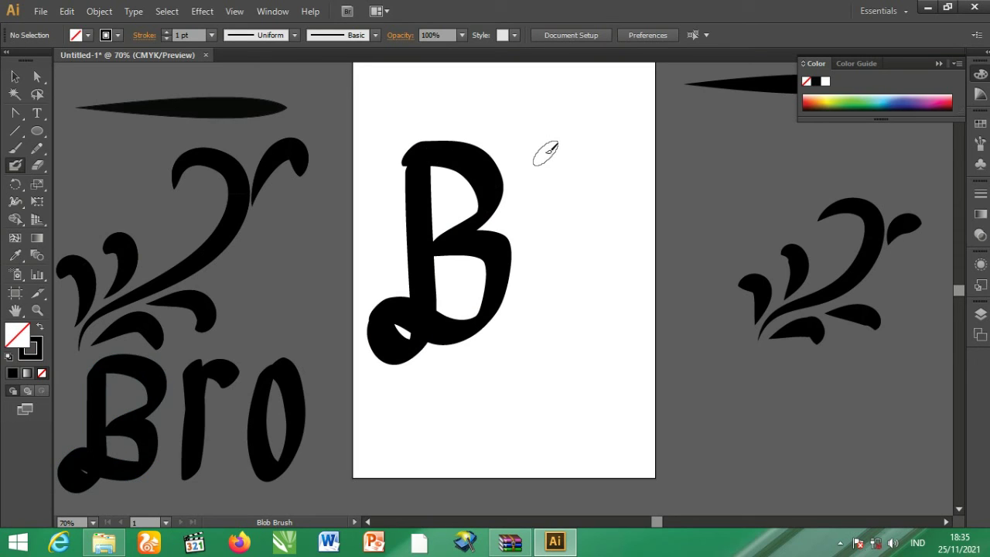
{"action": "mouse_move", "coordinate": [545, 153]}
{"action": "left_mouse_down"}
{"action": "mouse_move", "coordinate": [550, 363]}
{"action": "mouse_move", "coordinate": [561, 181]}
{"action": "mouse_move", "coordinate": [580, 161]}
{"action": "mouse_move", "coordinate": [619, 193]}
{"action": "mouse_move", "coordinate": [628, 189]}
{"action": "left_mouse_up"}
{"action": "mouse_move", "coordinate": [671, 164]}
{"action": "left_mouse_down"}
{"action": "mouse_move", "coordinate": [655, 202]}
{"action": "mouse_move", "coordinate": [659, 315]}
{"action": "mouse_move", "coordinate": [711, 257]}
{"action": "mouse_move", "coordinate": [694, 171]}
{"action": "mouse_move", "coordinate": [682, 158]}
{"action": "left_mouse_up"}
{"action": "left_click", "coordinate": [14, 77]}
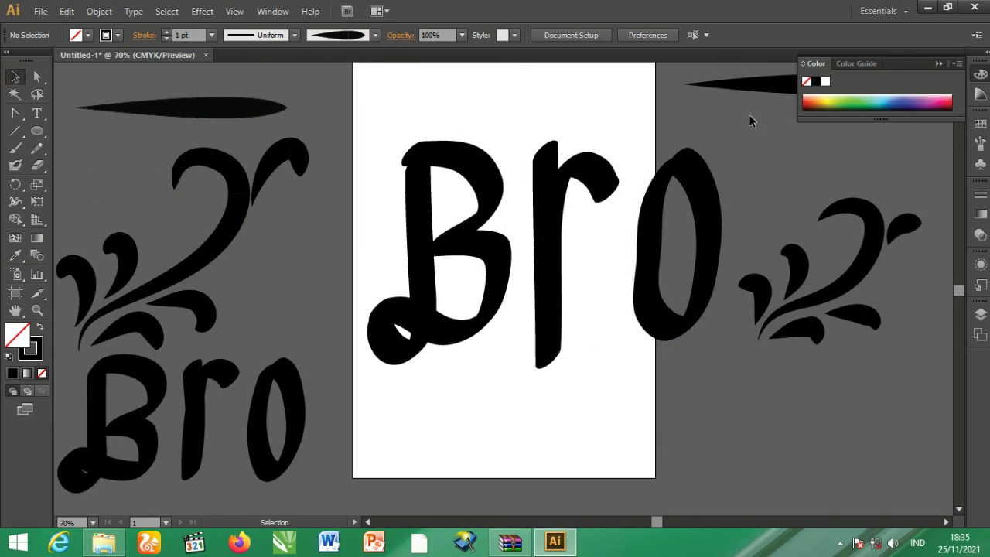
- Select the B, r and o together and fill them pink F9084D
{"action": "left_click_drag", "start_coordinate": [608, 116], "coordinate": [641, 255]}
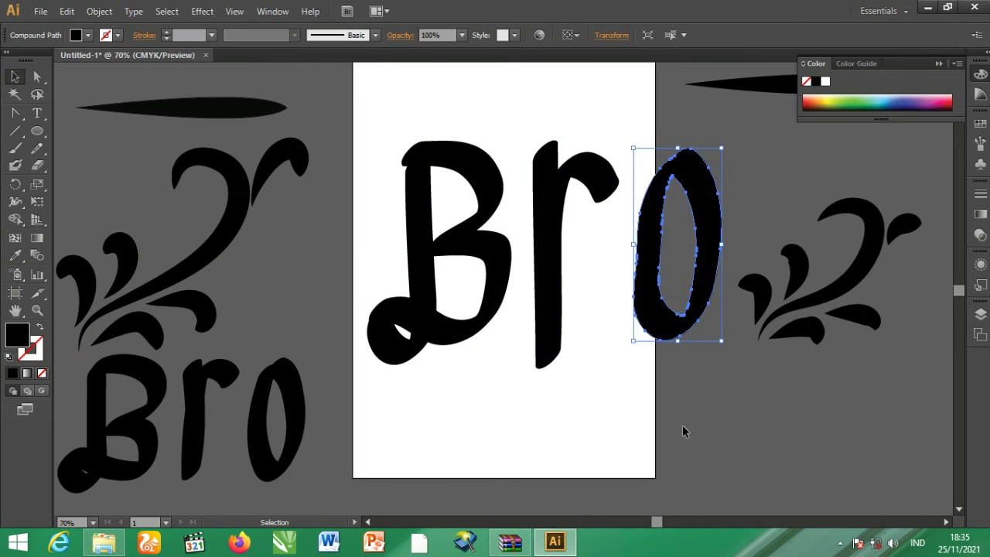
{"action": "left_click_drag", "start_coordinate": [683, 424], "coordinate": [415, 300]}
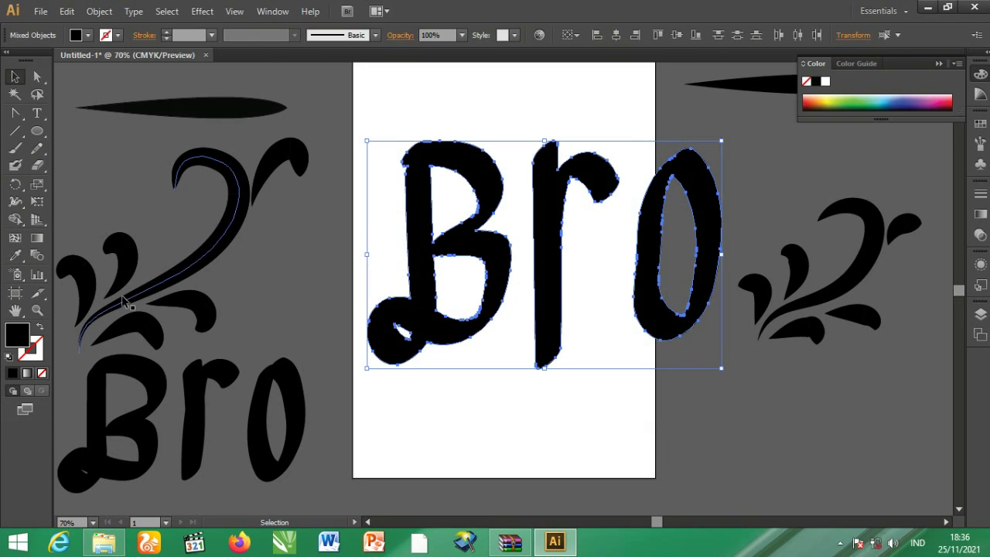
{"action": "double_click", "coordinate": [15, 343]}
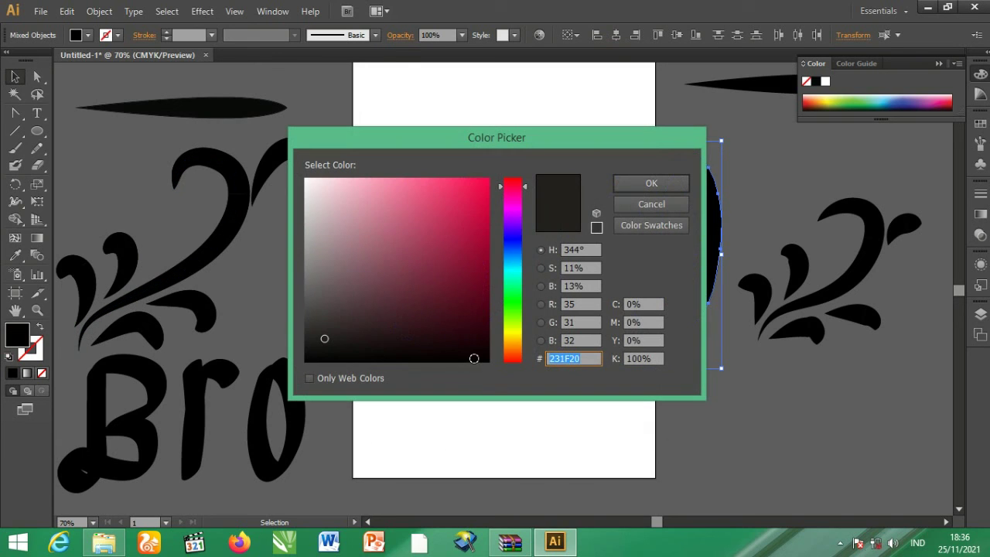
{"action": "left_click", "coordinate": [485, 182]}
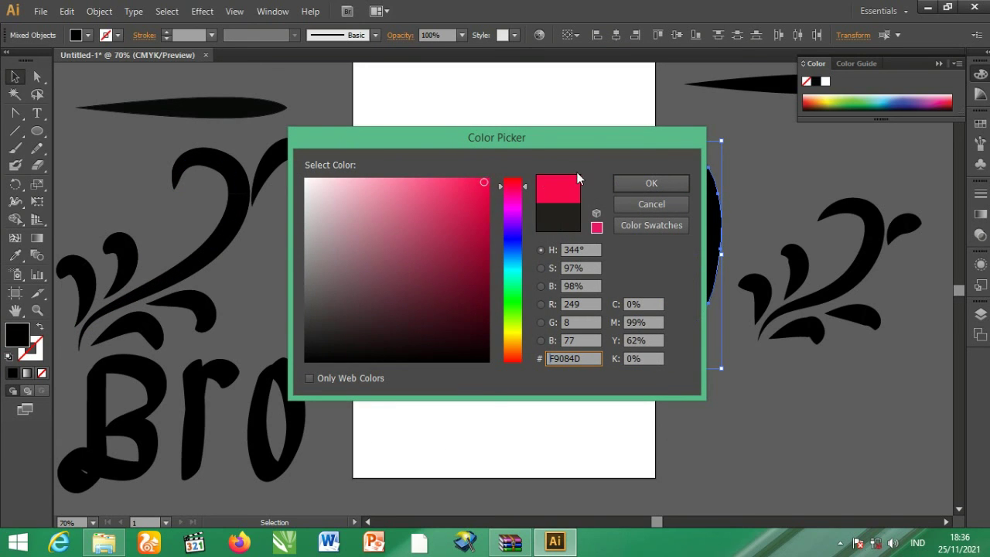
{"action": "left_click", "coordinate": [649, 186]}
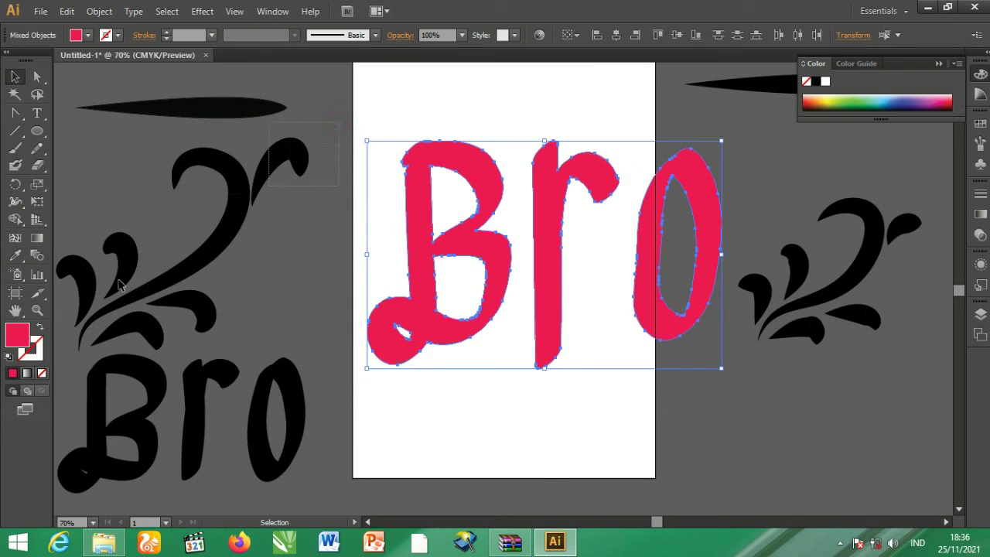
{"action": "left_click", "coordinate": [85, 326]}
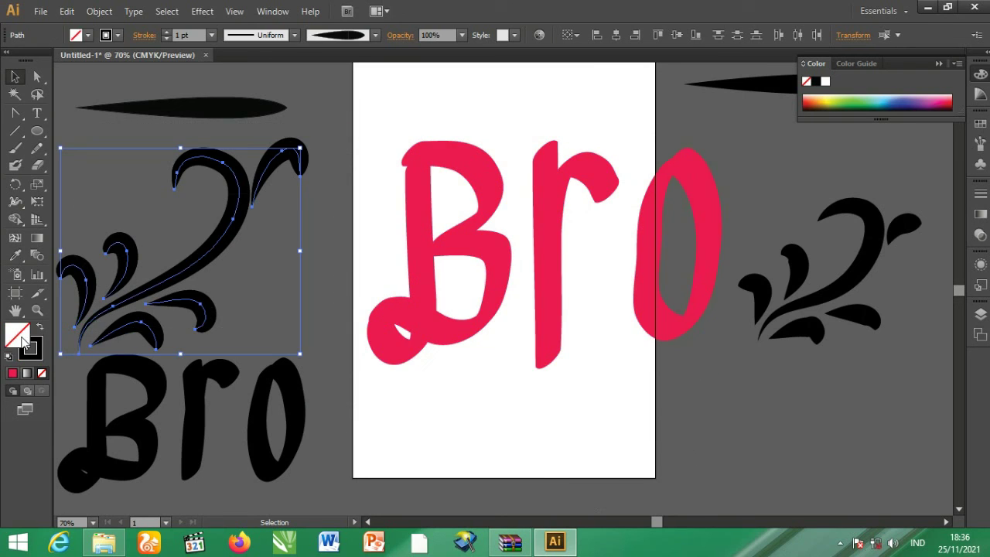
- Set the selected swirl's stroke colour to yellow F9F206, then deselect it
{"action": "left_click", "coordinate": [40, 350]}
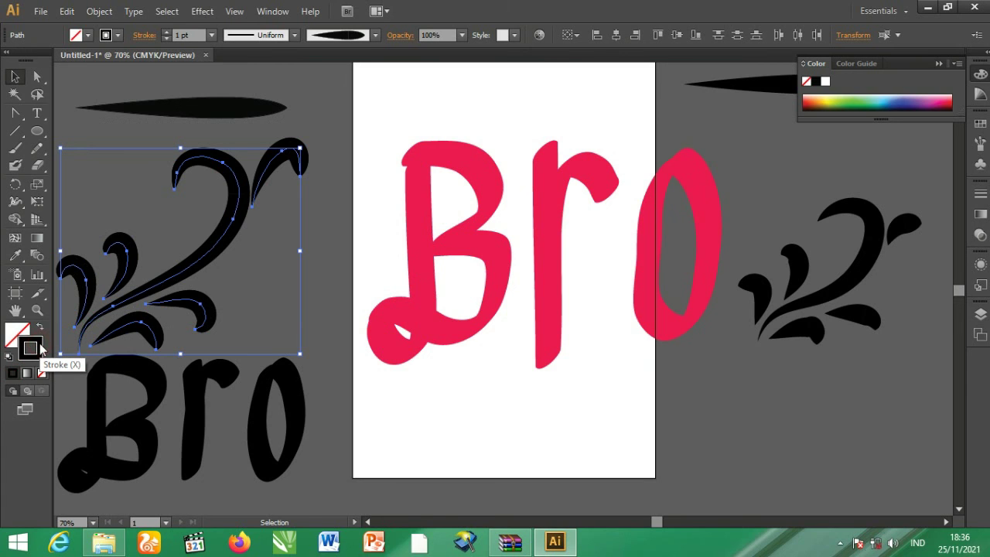
{"action": "double_click", "coordinate": [31, 348]}
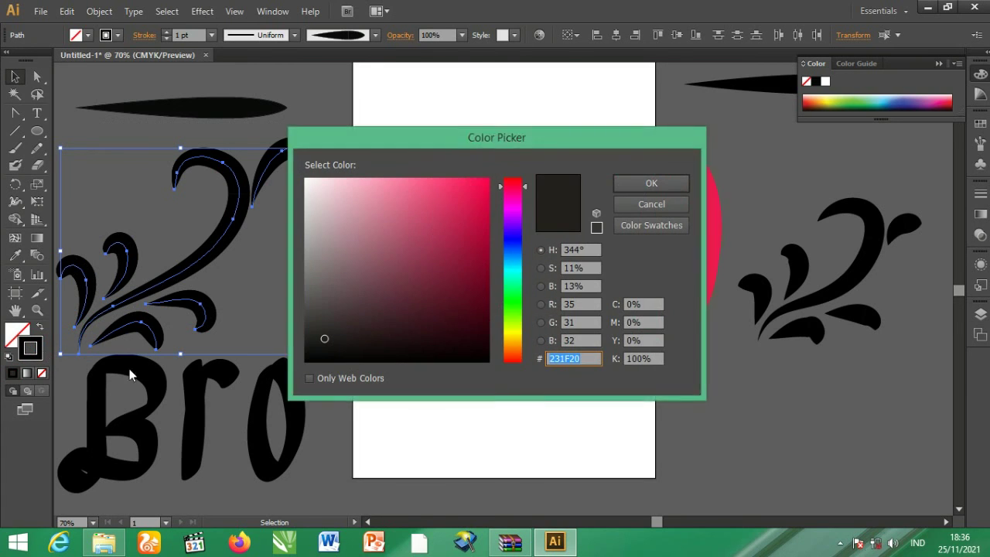
{"action": "left_click", "coordinate": [514, 332]}
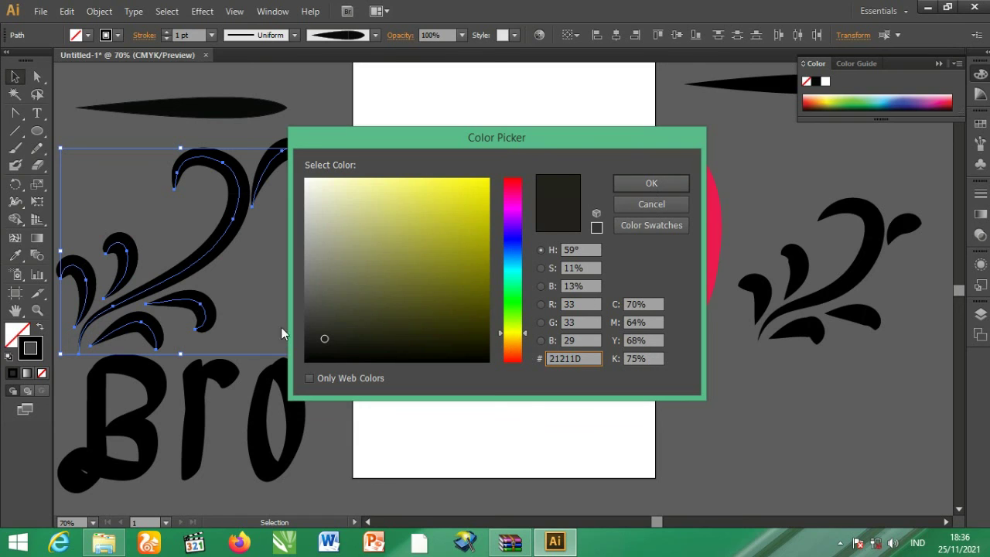
{"action": "left_click", "coordinate": [489, 184]}
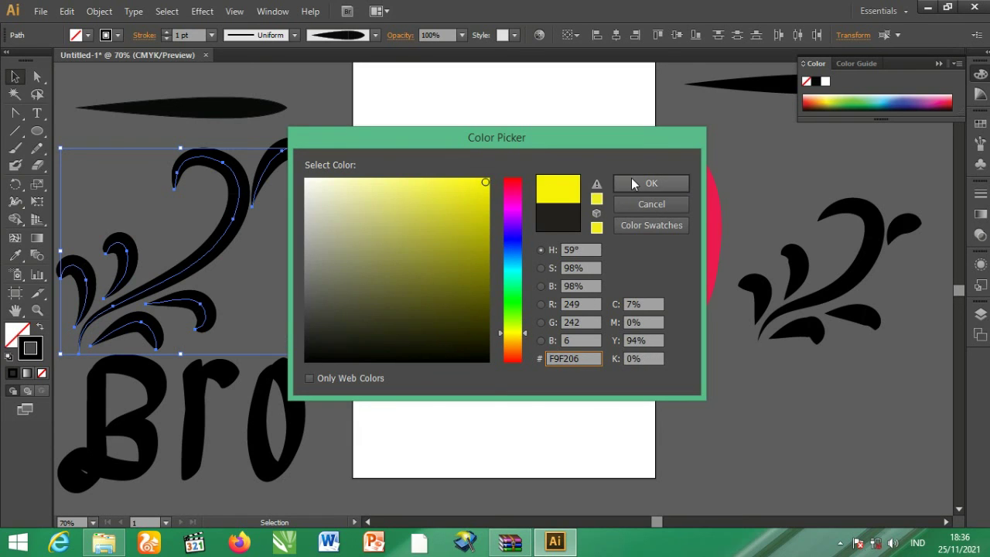
{"action": "left_click", "coordinate": [631, 181]}
{"action": "left_click", "coordinate": [415, 402]}
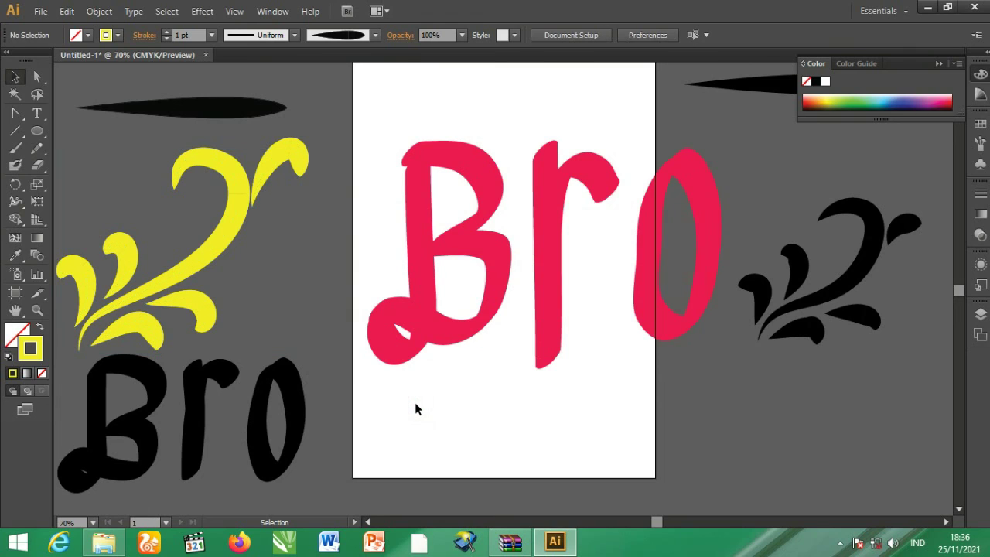